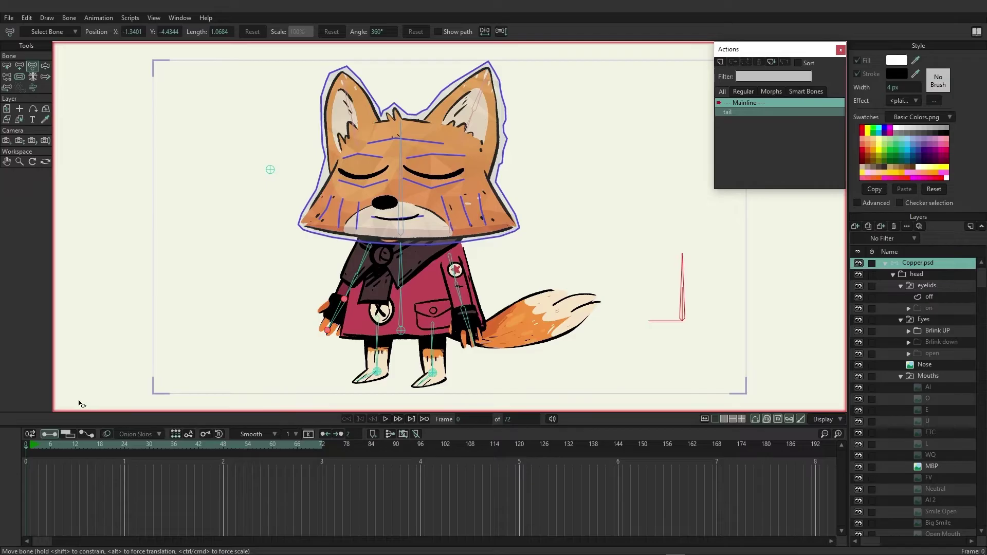
Test the tail control bone's rotation at frame 9 and delete the test keyframes
click(63, 446)
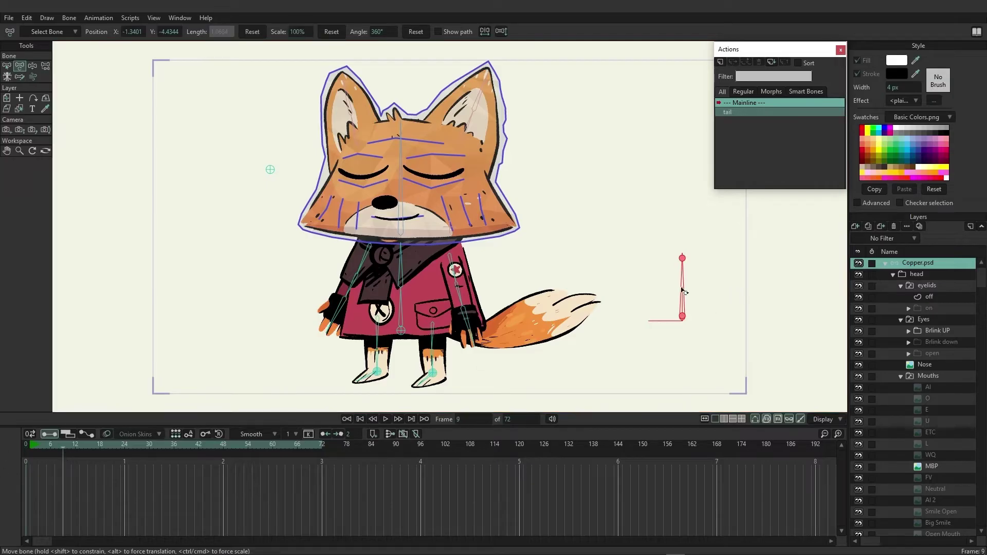
drag(684, 292, 699, 267)
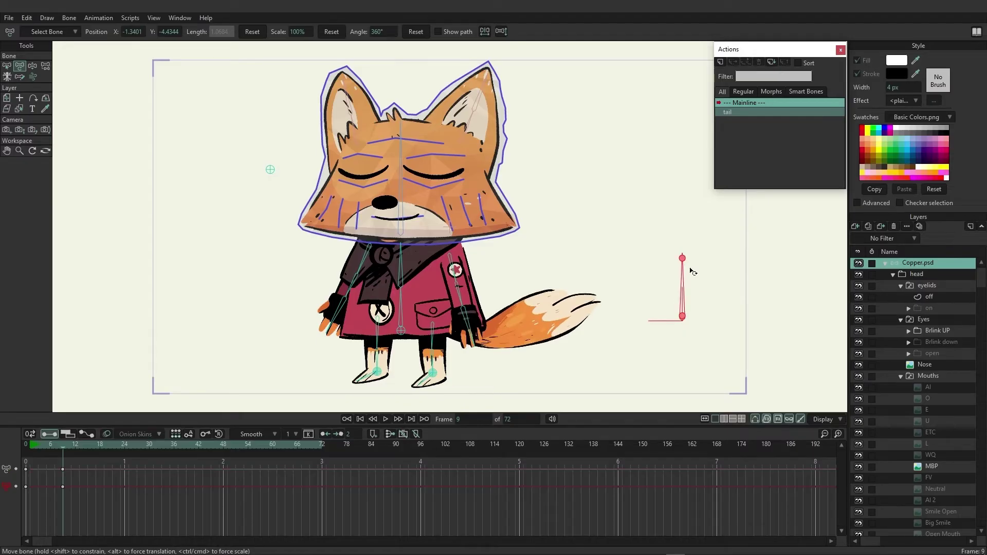
drag(82, 495, 58, 474)
key(Delete)
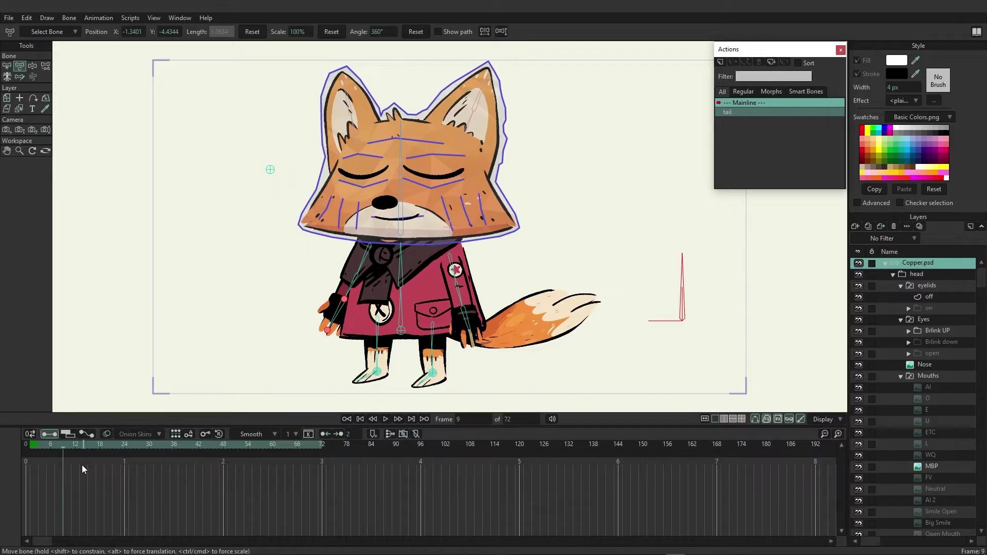
click(25, 443)
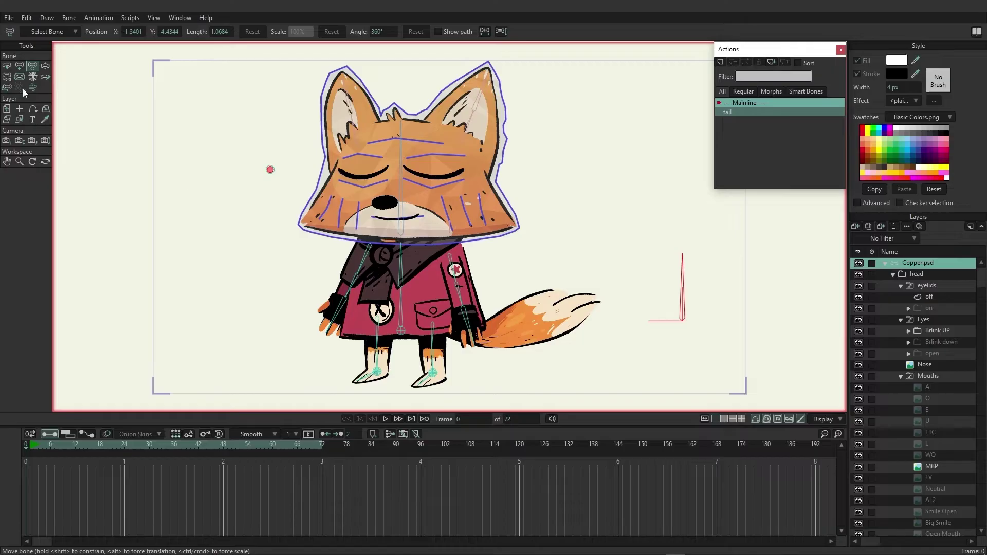
Add a horizontal control bone in the empty space beside the fox's head, parented to head bone B4
click(6, 68)
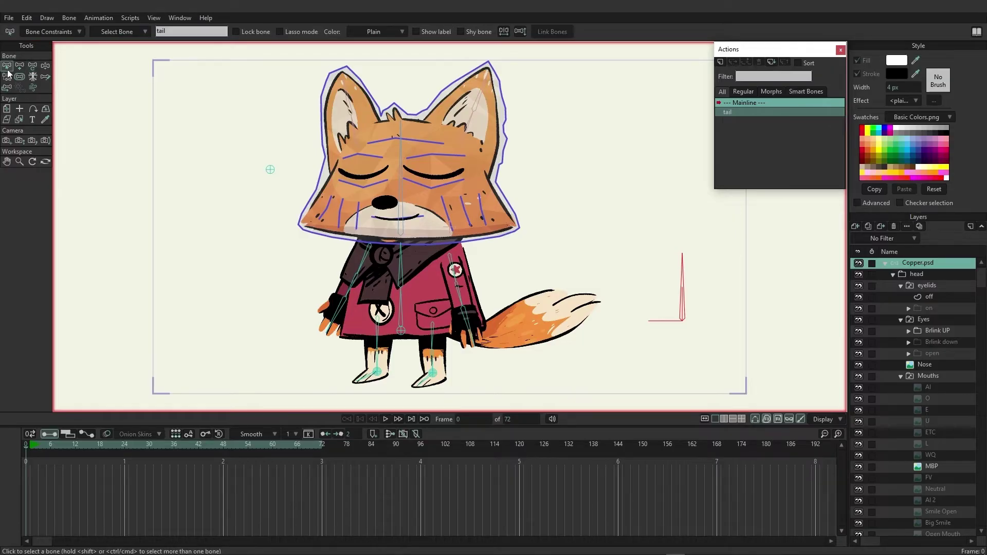
click(401, 162)
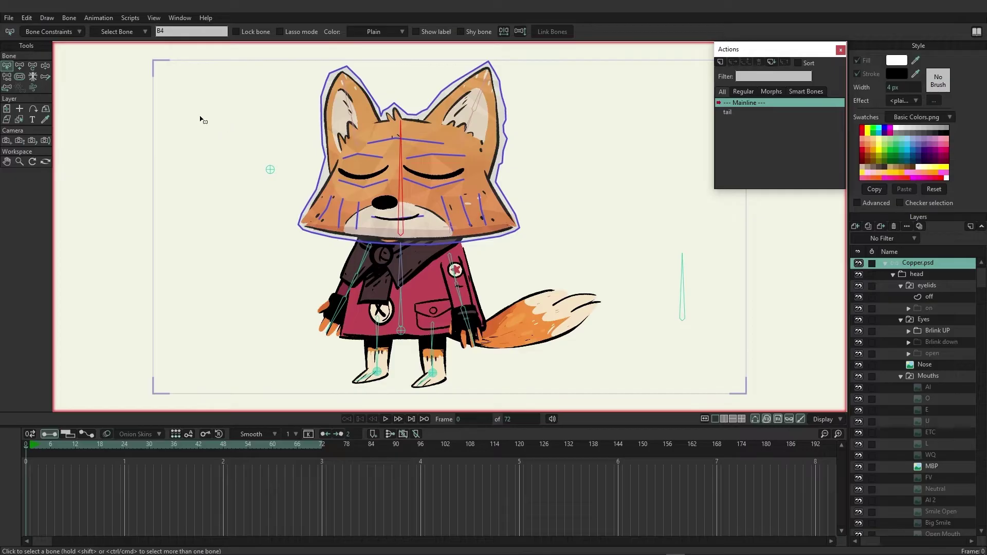
click(21, 68)
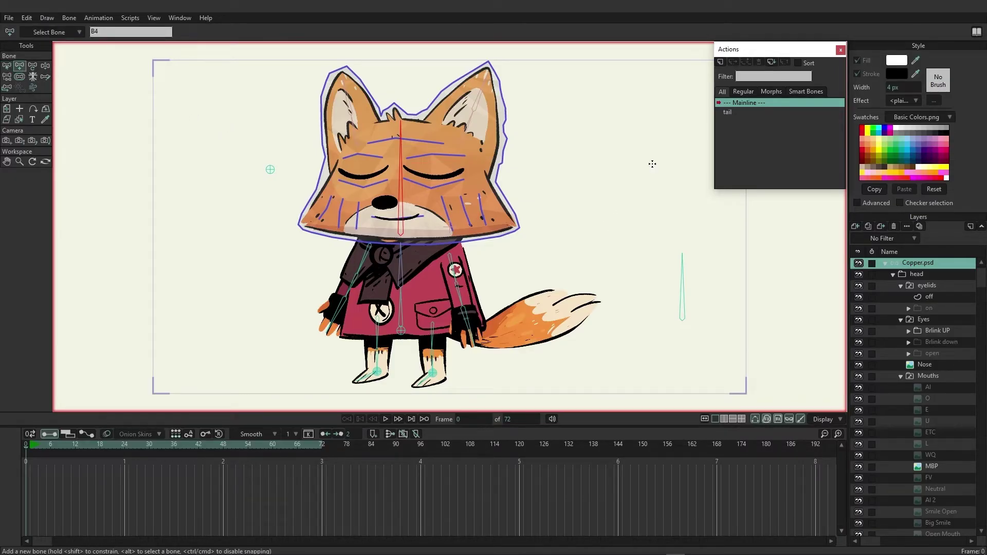
drag(665, 163, 581, 163)
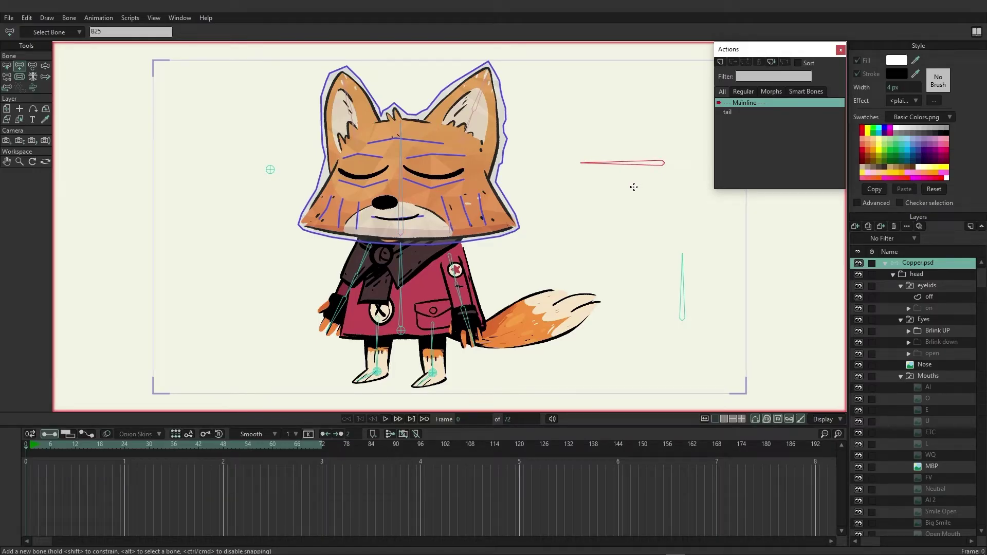
Name the new bone "head u-d" and show its label on the canvas
double_click(146, 31)
text(head u-d)
key(Return)
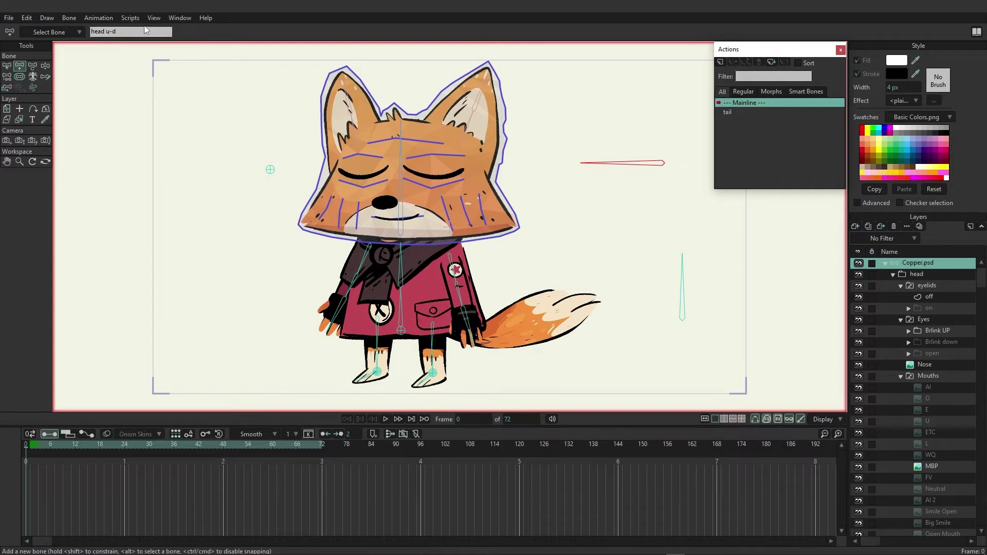
click(9, 68)
click(423, 31)
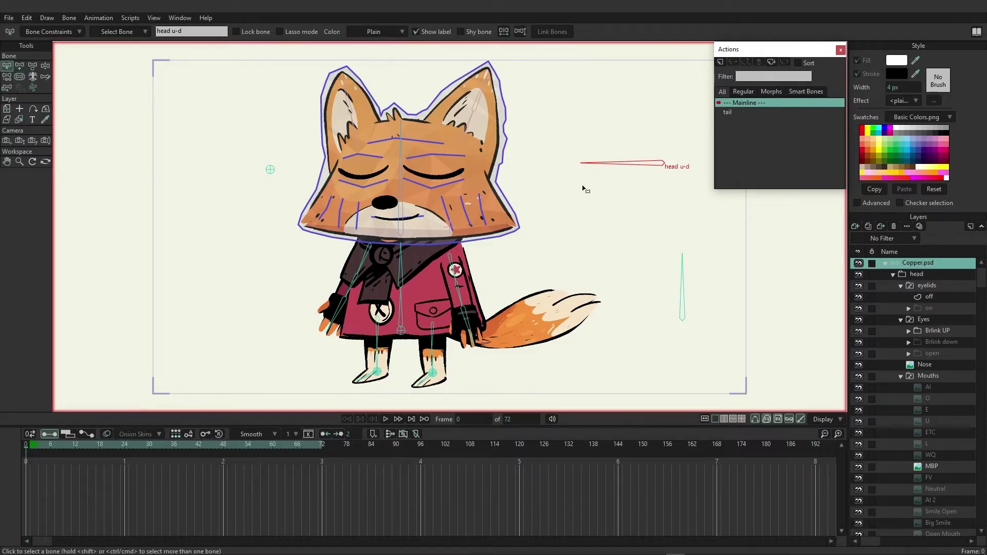
Enable angle constraints on the head u-d bone with limits of -90° and 90°
click(79, 32)
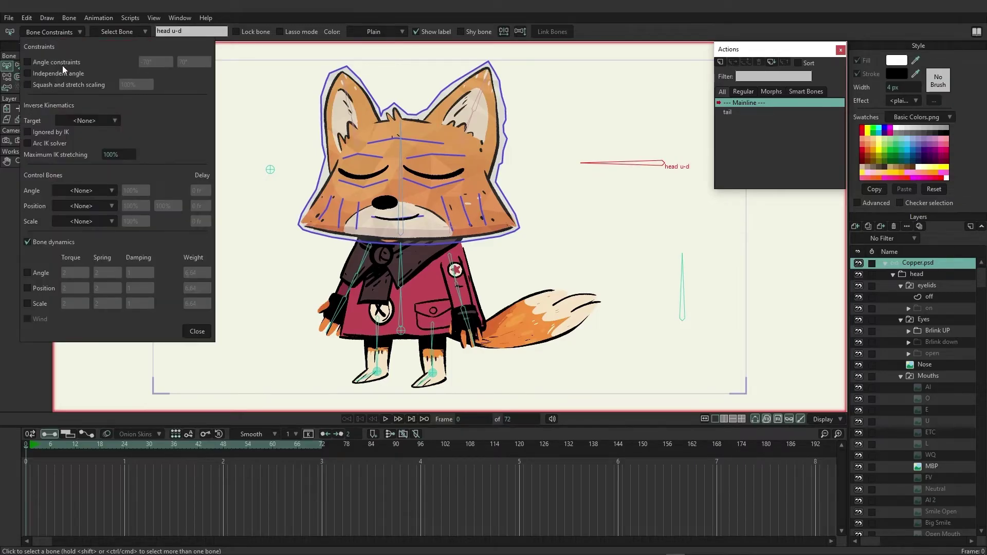
click(89, 60)
double_click(151, 61)
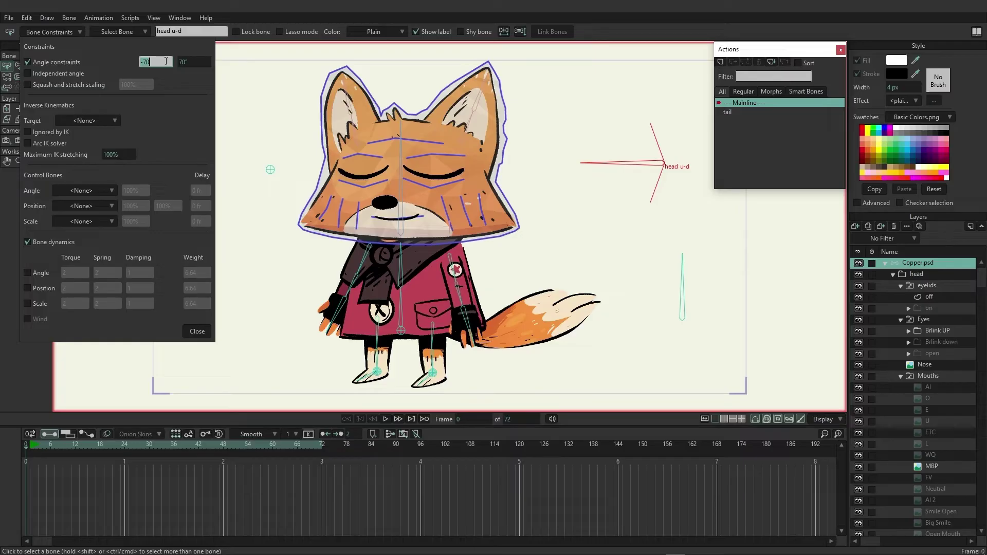
text(90)
key(Tab)
text(90)
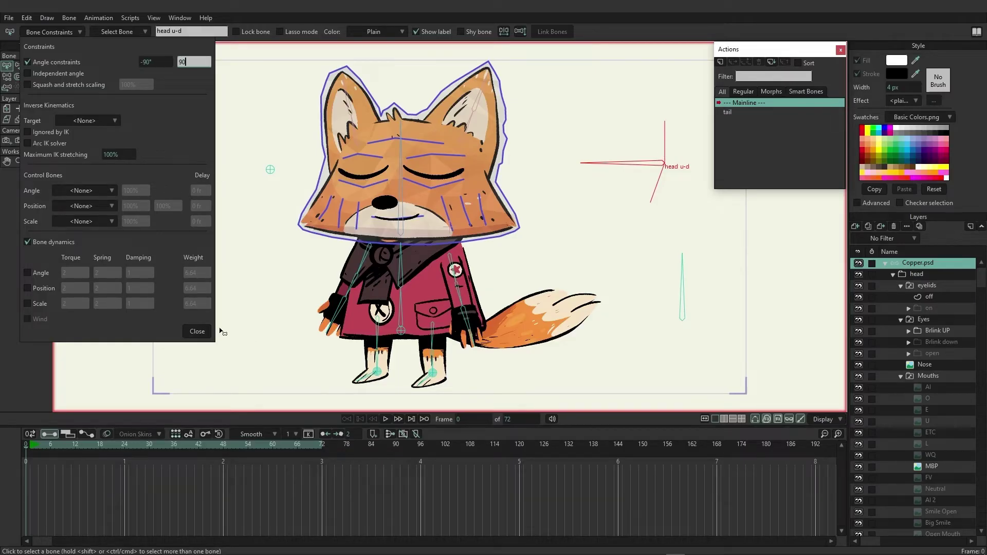
click(197, 331)
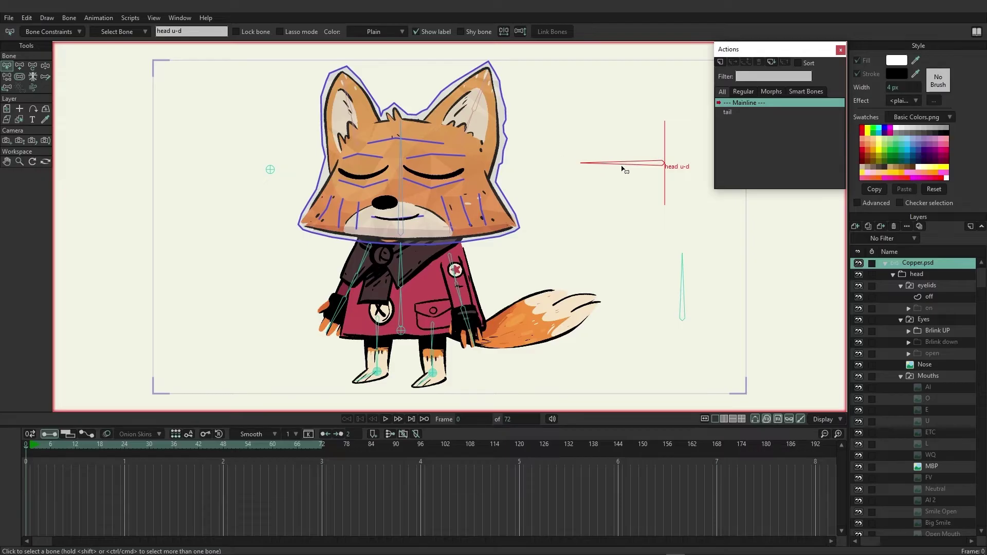
Create a smart bone action named "head u-d" for the selected bone and move the Actions window off the canvas
drag(745, 57, 723, 60)
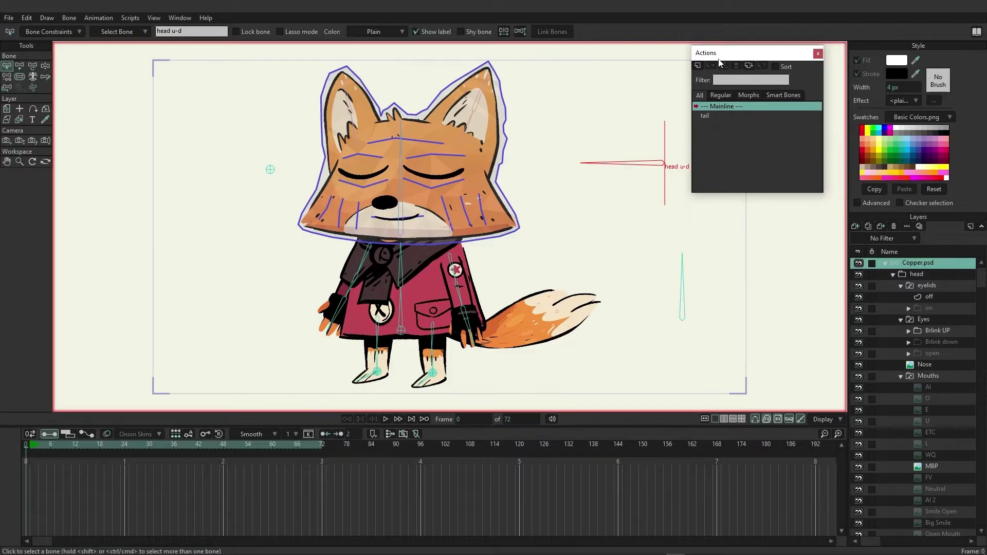
click(700, 63)
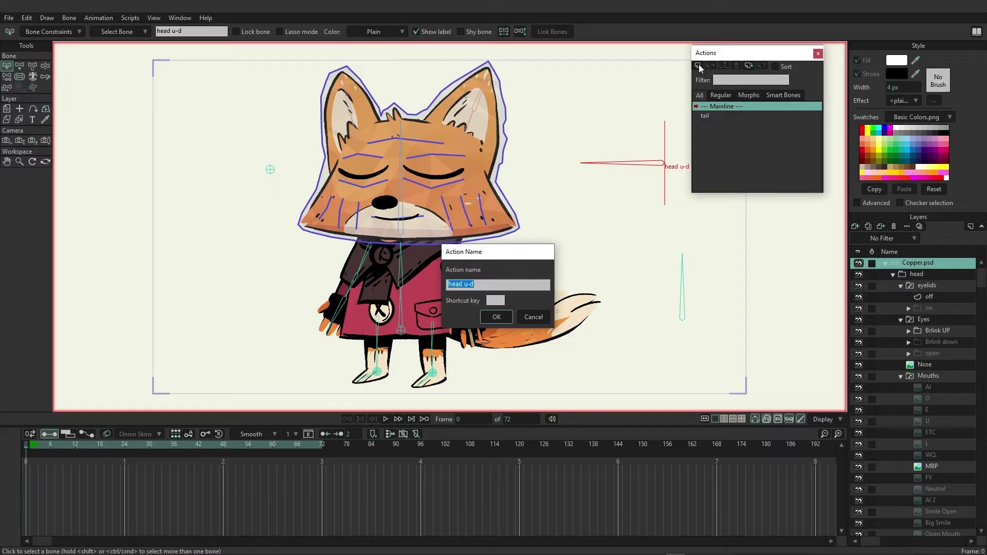
drag(509, 253, 573, 118)
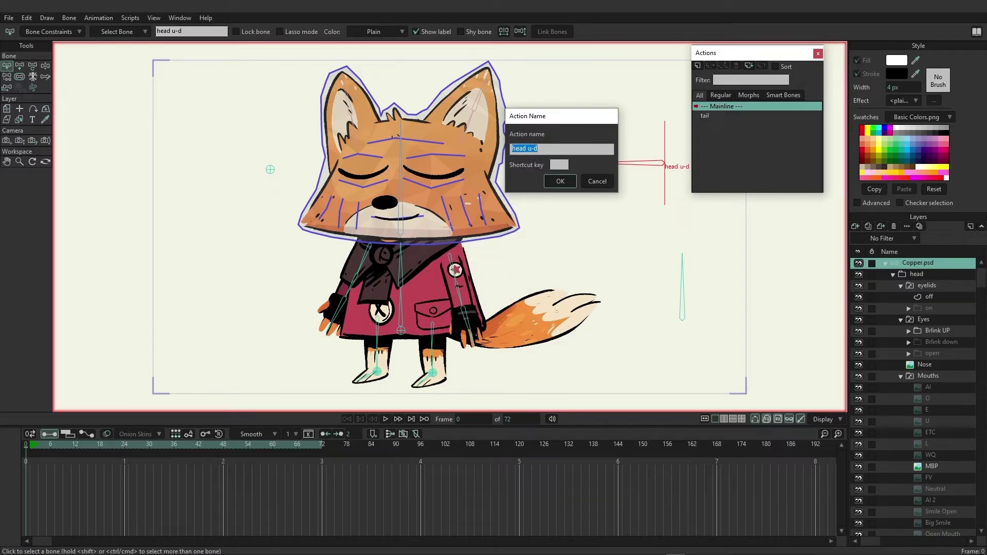
click(560, 185)
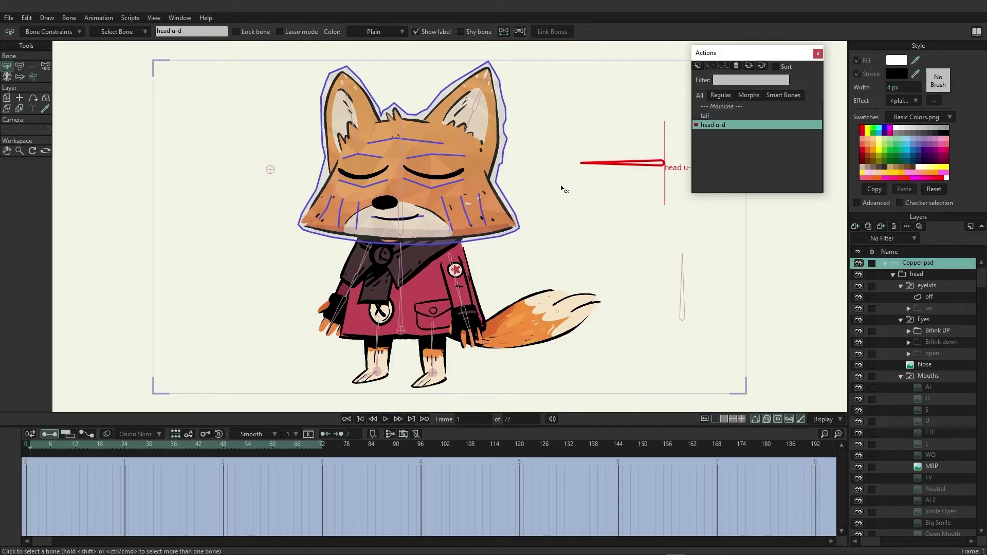
drag(734, 54, 900, 99)
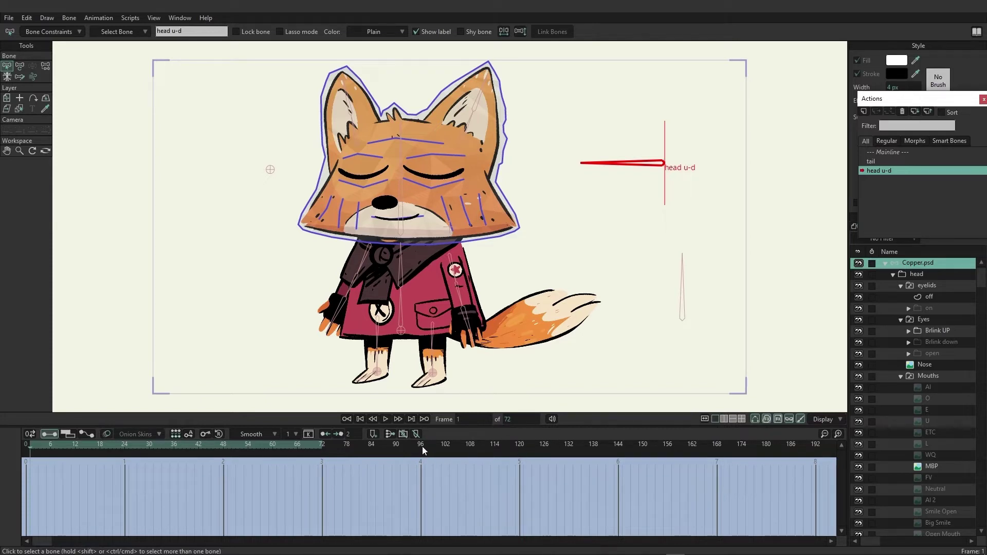
Rotate the head u-d bone down to its 180° limit at frame 12 of the action
click(75, 445)
click(22, 67)
drag(621, 168, 684, 222)
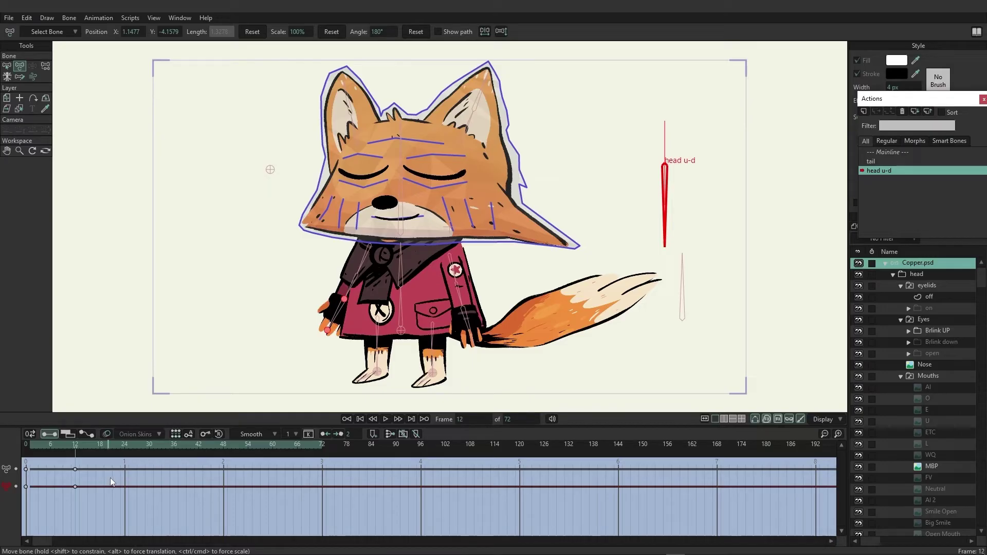
Extend the animation to 96 frames and move the bone's rotation keyframe to frame 96
click(519, 421)
text(96)
key(Return)
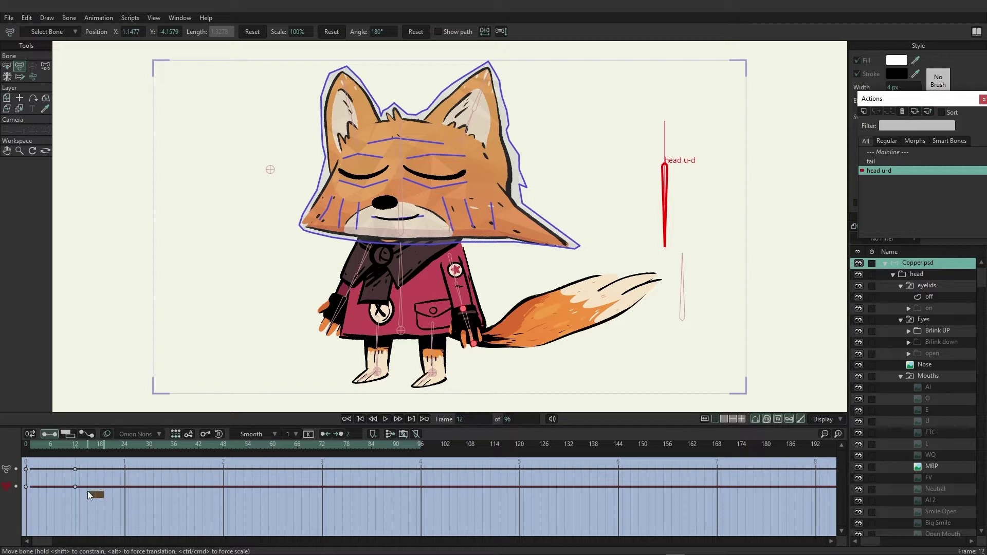
mouse_move(74, 469)
mouse_down()
mouse_move(424, 459)
mouse_move(420, 446)
mouse_move(43, 443)
mouse_move(415, 445)
mouse_move(85, 445)
mouse_move(69, 458)
mouse_up()
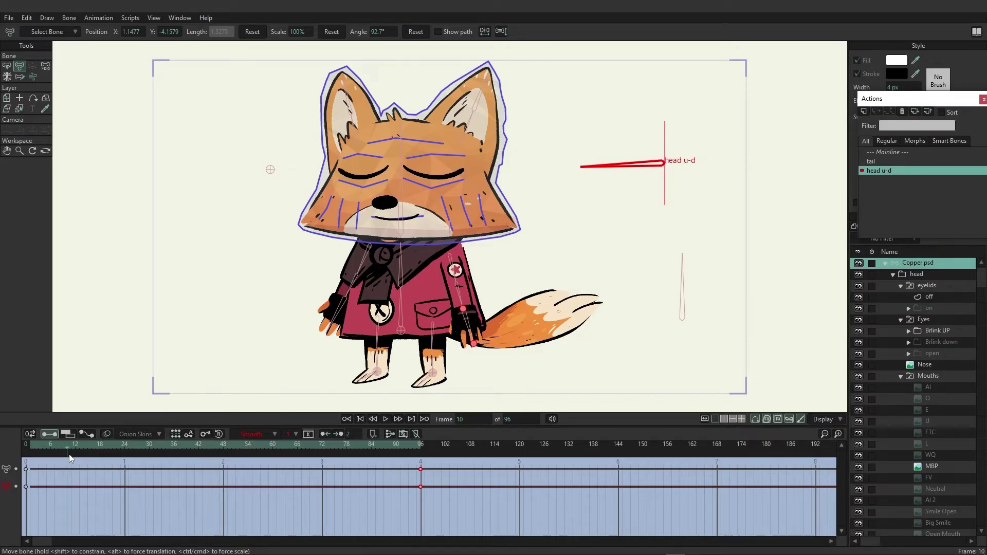
drag(102, 443, 133, 444)
Set the head u-d bone's strength to 0 at frame 0 and check the action for unwanted deformation
click(34, 463)
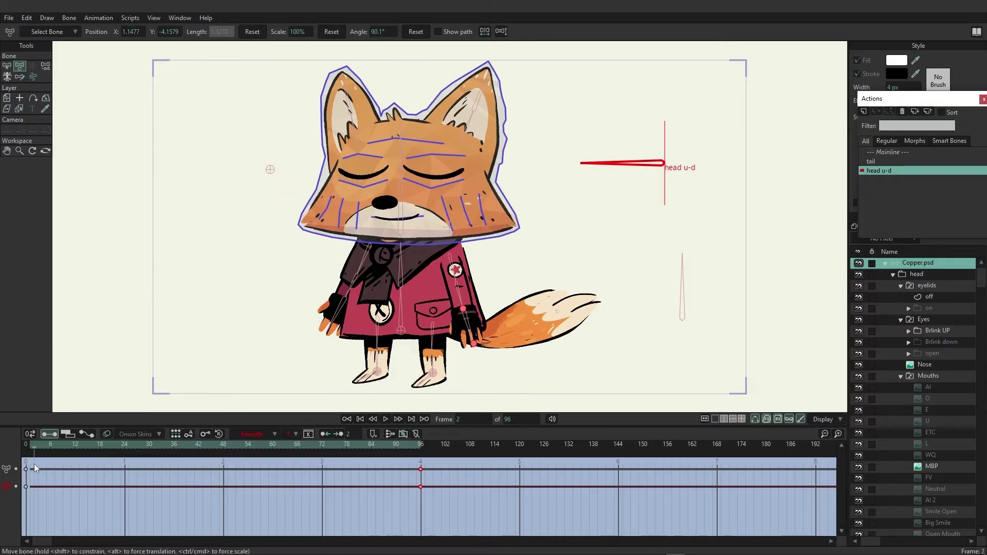
click(26, 465)
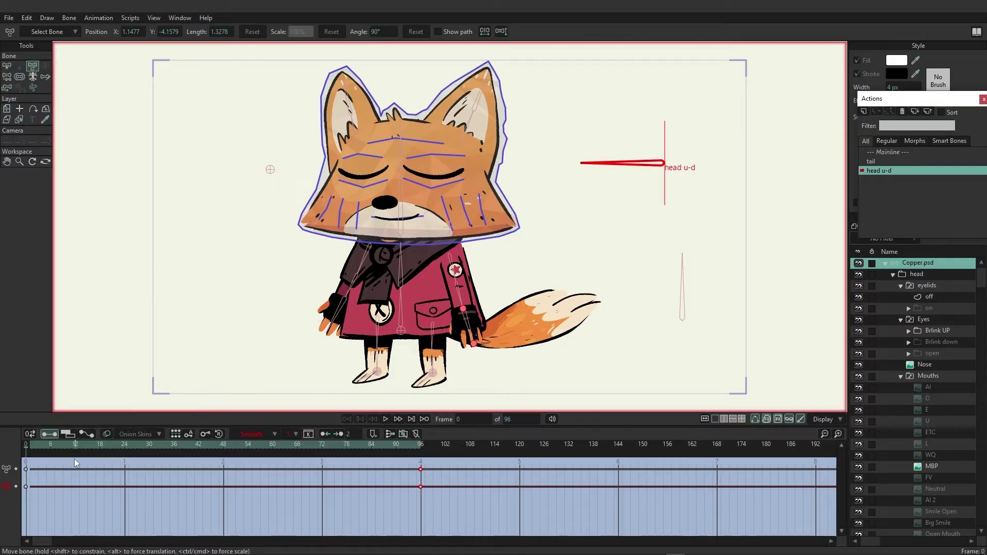
click(20, 77)
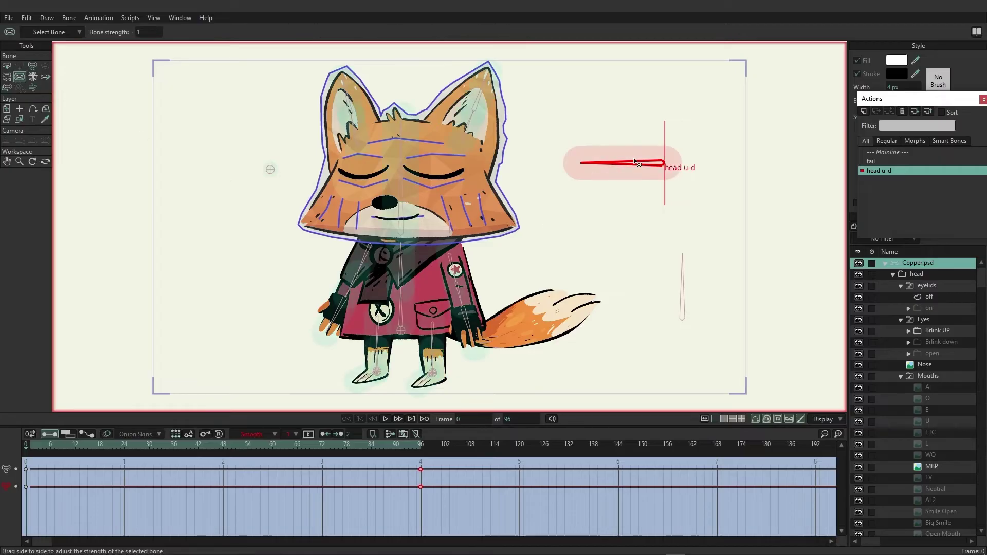
drag(644, 169, 529, 172)
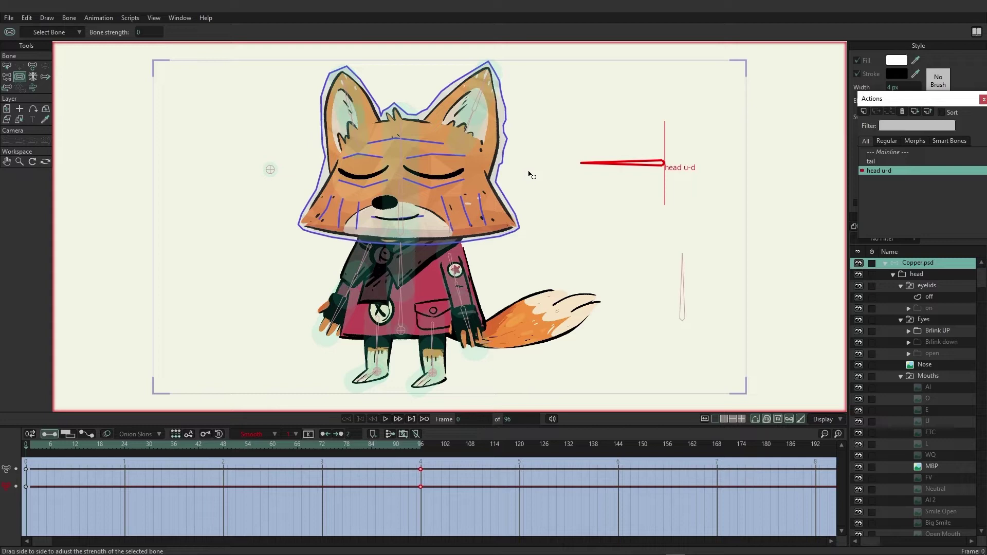
click(108, 445)
drag(135, 446, 35, 464)
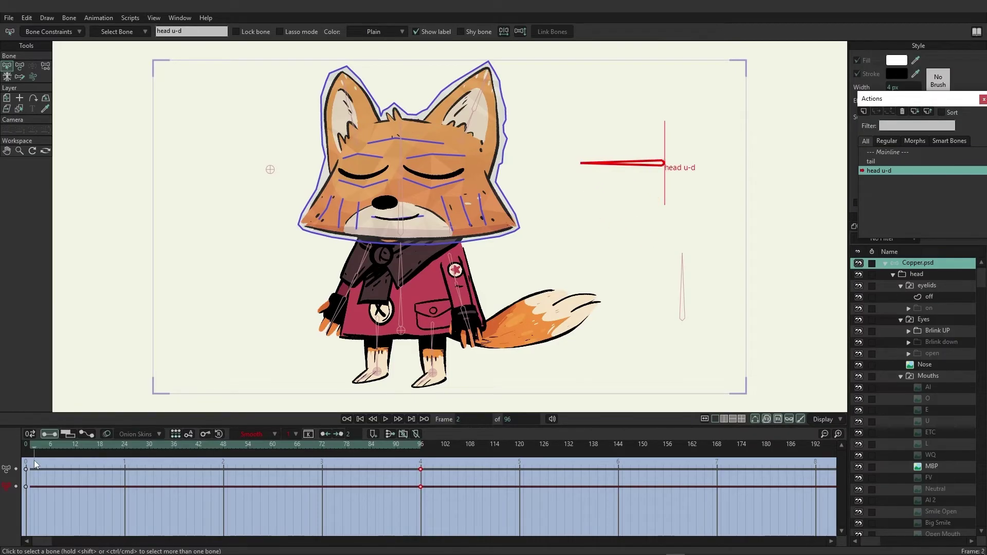
At frame 96, pull the lower edge and cheek corners of the head (Warp) mesh downward with the Magnet tool, and preview the motion
scroll(950, 468, down, 5)
click(938, 432)
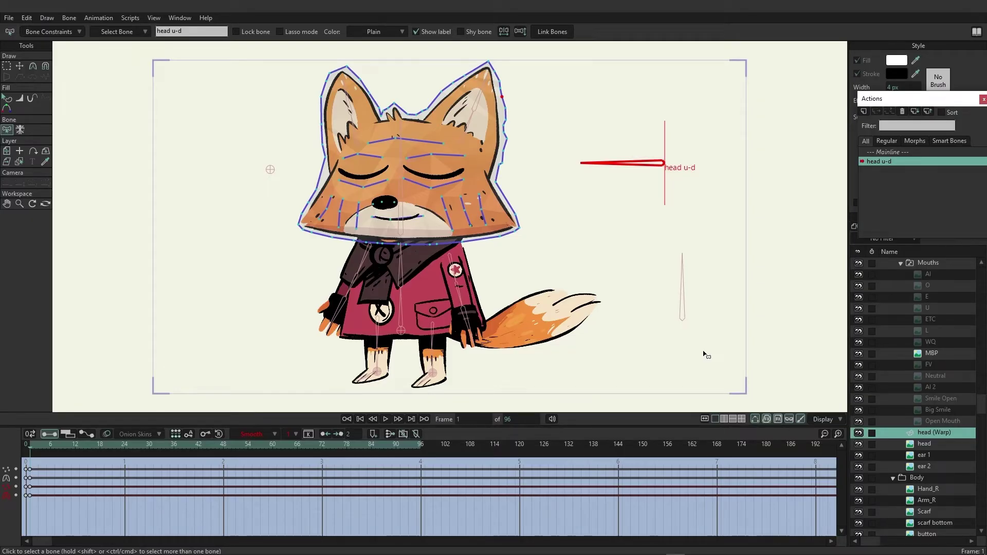
click(421, 448)
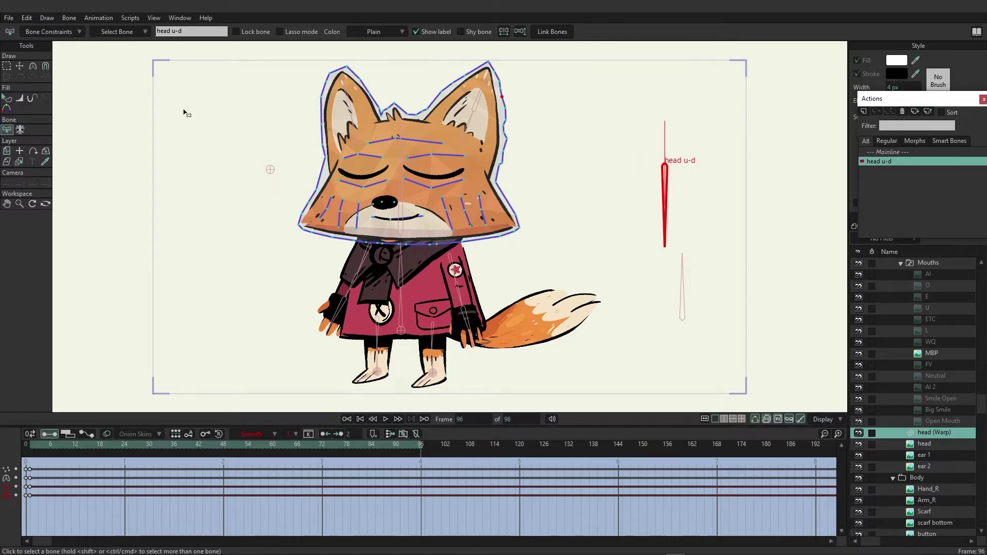
click(46, 66)
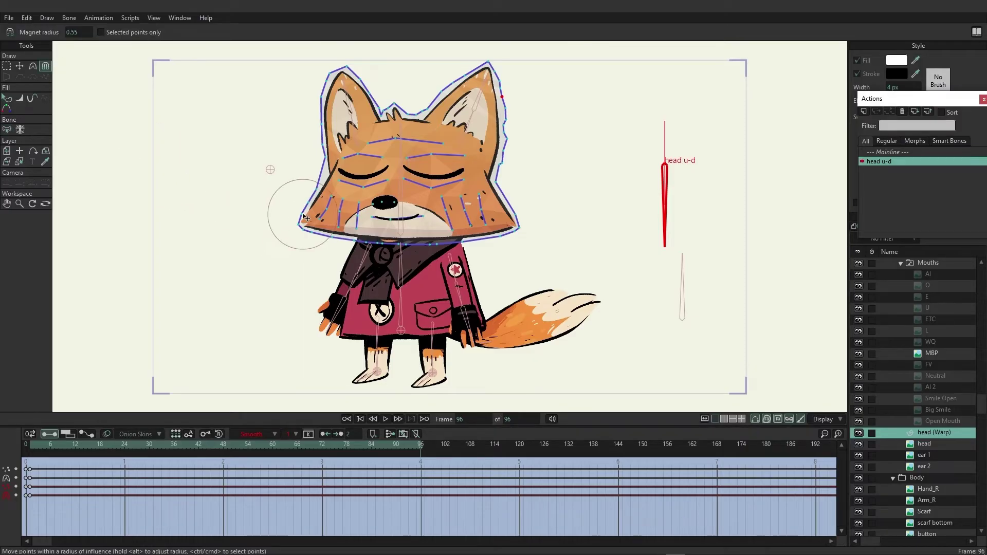
mouse_move(322, 224)
mouse_down()
mouse_move(366, 240)
mouse_move(396, 205)
mouse_move(404, 216)
mouse_move(452, 213)
mouse_move(521, 231)
mouse_move(519, 245)
mouse_up()
mouse_move(411, 246)
mouse_down()
mouse_move(384, 250)
mouse_move(421, 241)
mouse_move(482, 246)
mouse_up()
drag(307, 242, 310, 287)
drag(419, 447, 361, 466)
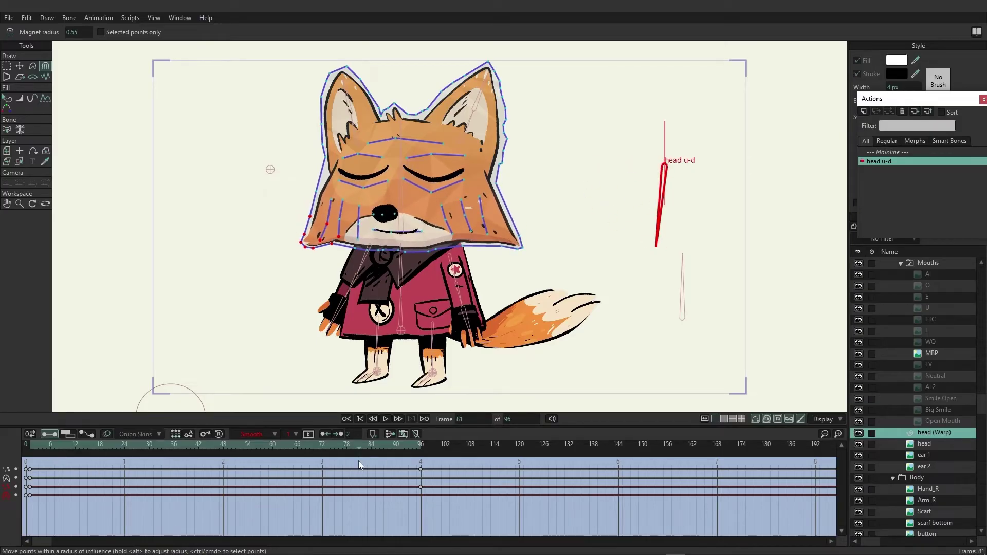
click(420, 446)
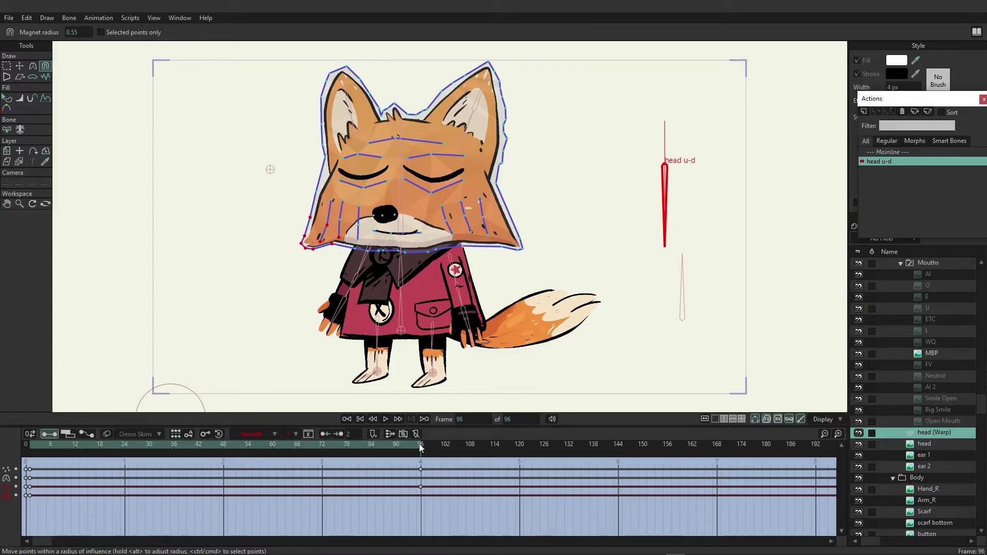
key(space)
Return to the mainline and create a second smart bone action, head u-d 2, for the head u-d bone on Copper.psd
double_click(887, 153)
scroll(922, 296, up, 5)
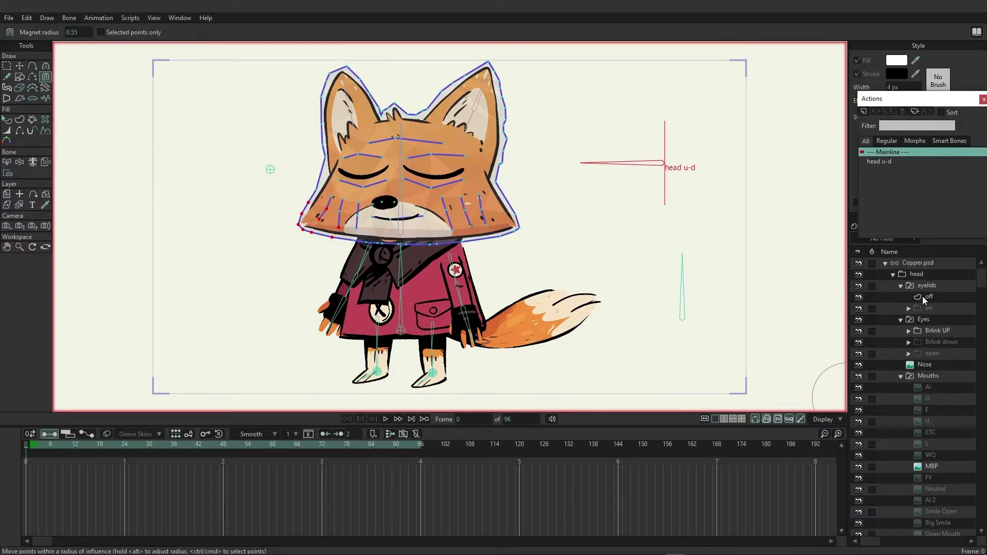
click(926, 264)
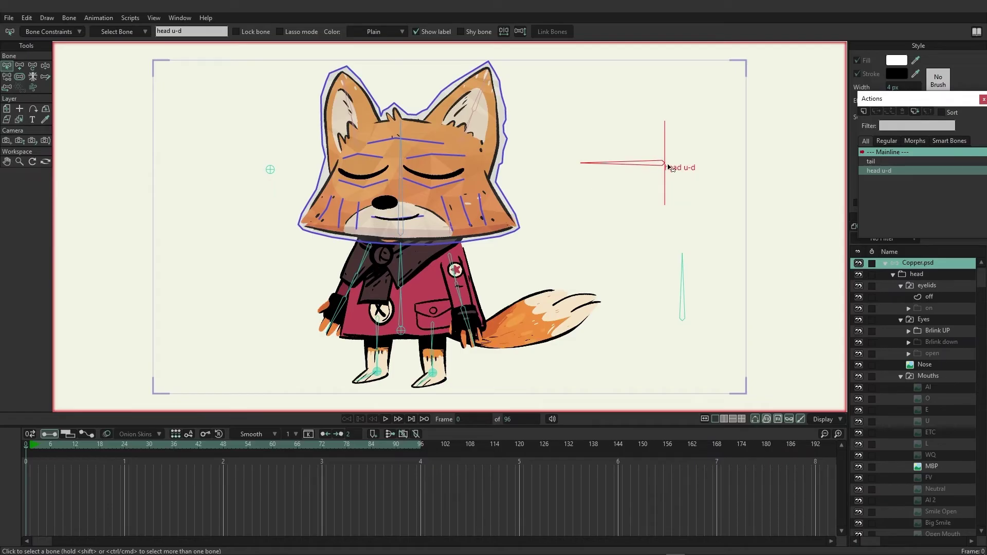
click(864, 112)
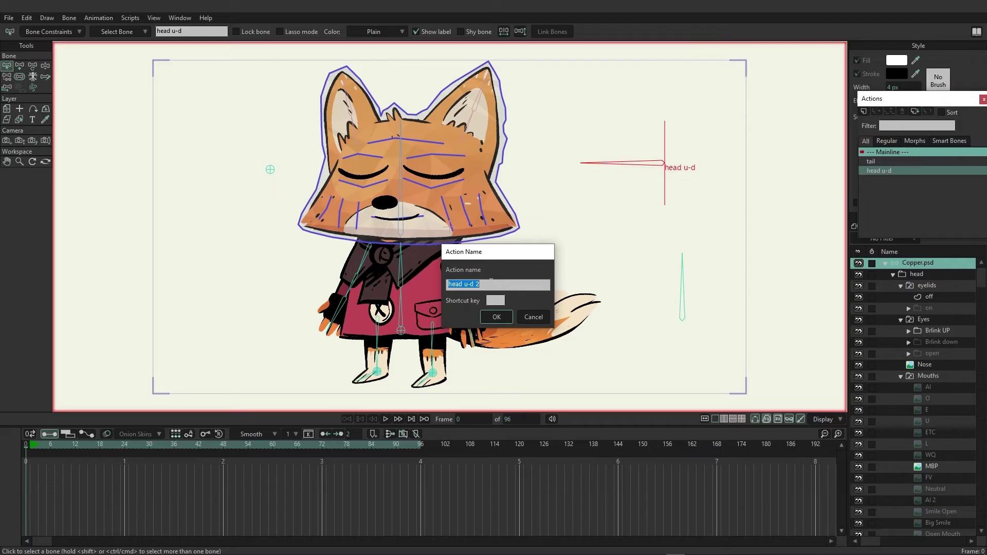
click(494, 317)
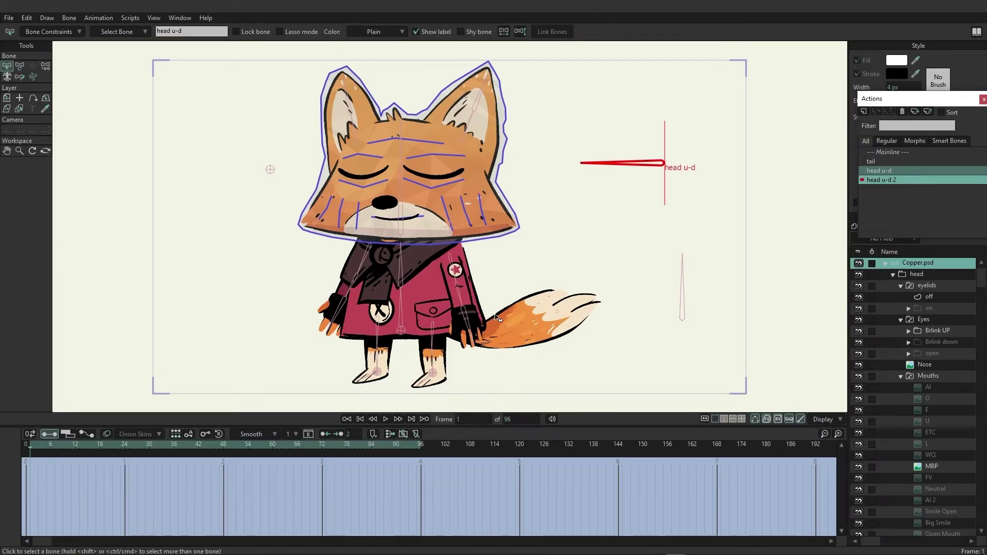
At frame 96 of the head u-d 2 action, rotate the head u-d bone up to its 0° limit
click(885, 172)
double_click(885, 171)
mouse_move(72, 454)
mouse_down()
mouse_move(127, 446)
mouse_move(421, 452)
mouse_up()
double_click(877, 180)
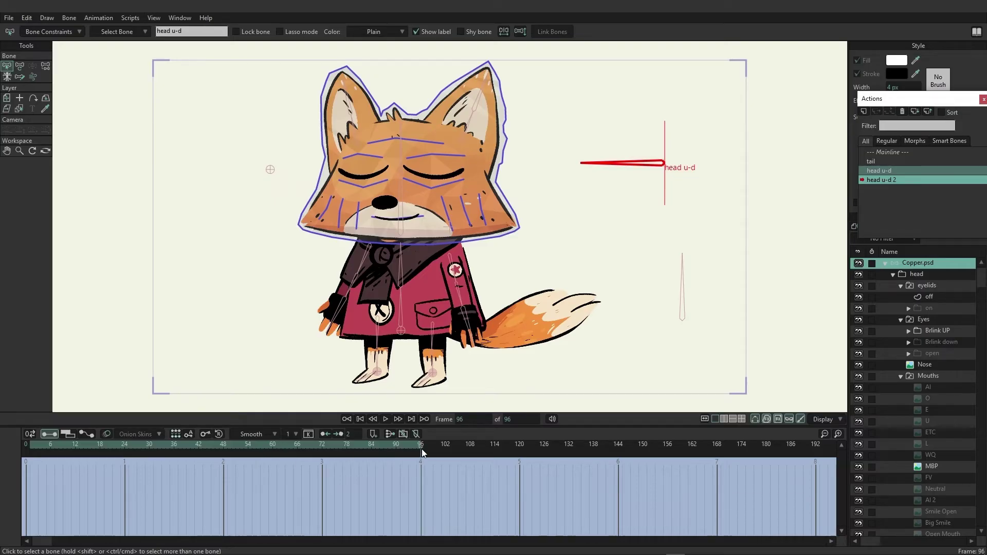
click(17, 68)
drag(619, 169, 669, 103)
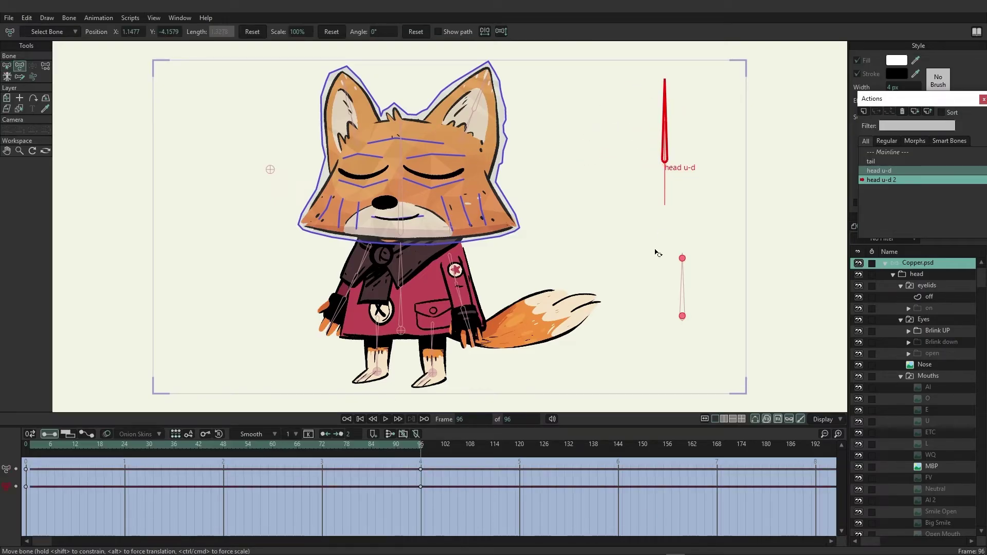
At frame 96, pull the cheeks, muzzle and lower edge of the head (Warp) mesh upward with the Magnet tool, and preview the motion
scroll(942, 447, down, 5)
click(926, 430)
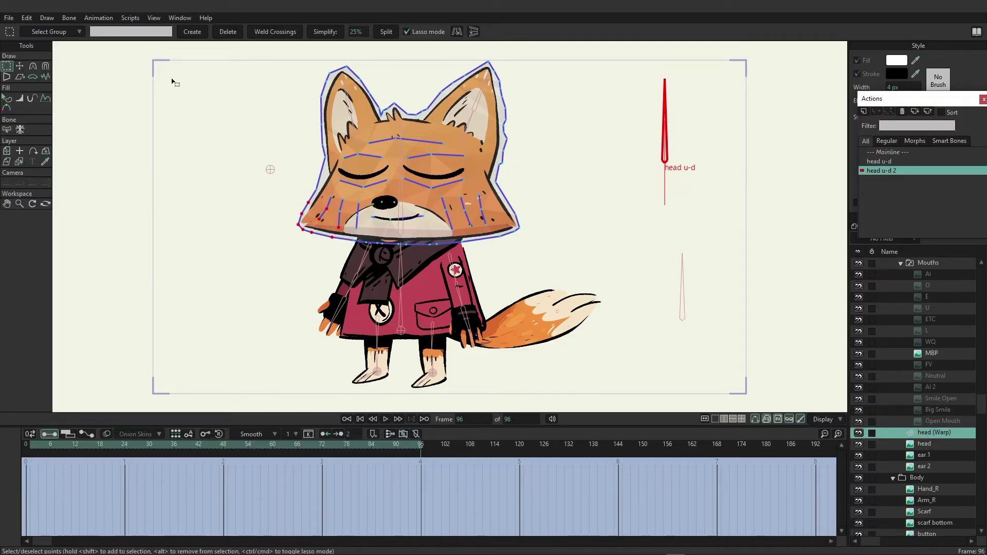
click(45, 66)
drag(353, 232, 288, 206)
mouse_move(359, 217)
mouse_down()
mouse_move(303, 221)
mouse_move(334, 234)
mouse_up()
mouse_move(413, 233)
mouse_down()
mouse_move(406, 221)
mouse_move(460, 236)
mouse_move(506, 226)
mouse_move(368, 226)
mouse_up()
key(space)
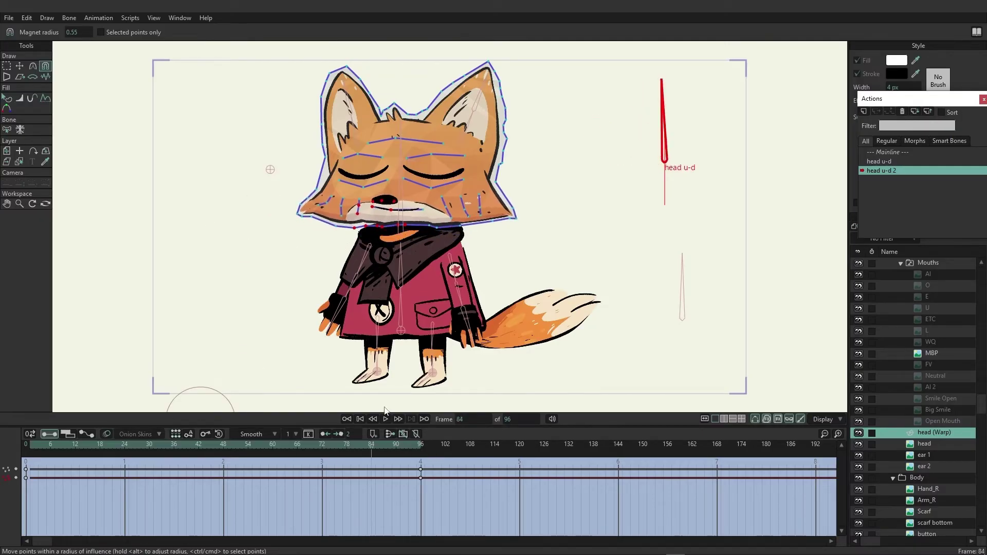
click(421, 445)
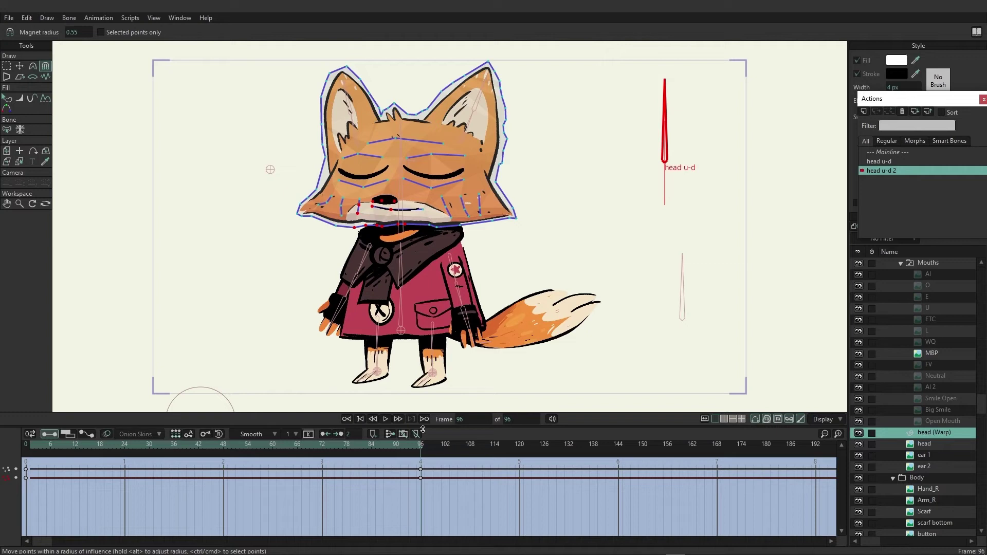
Test the head tilt in the mainline at frame 24 by rotating the head u-d bone up and back to horizontal
click(889, 152)
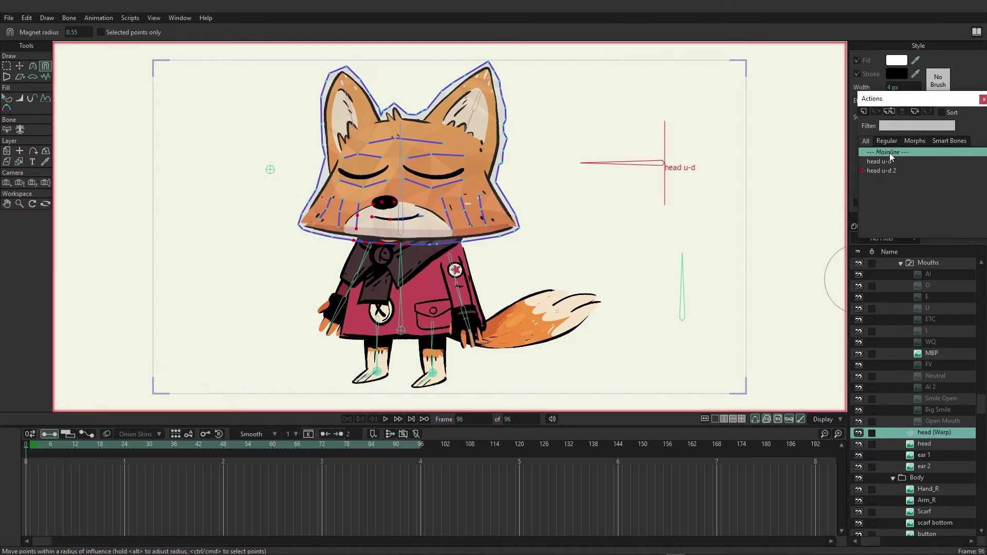
click(124, 445)
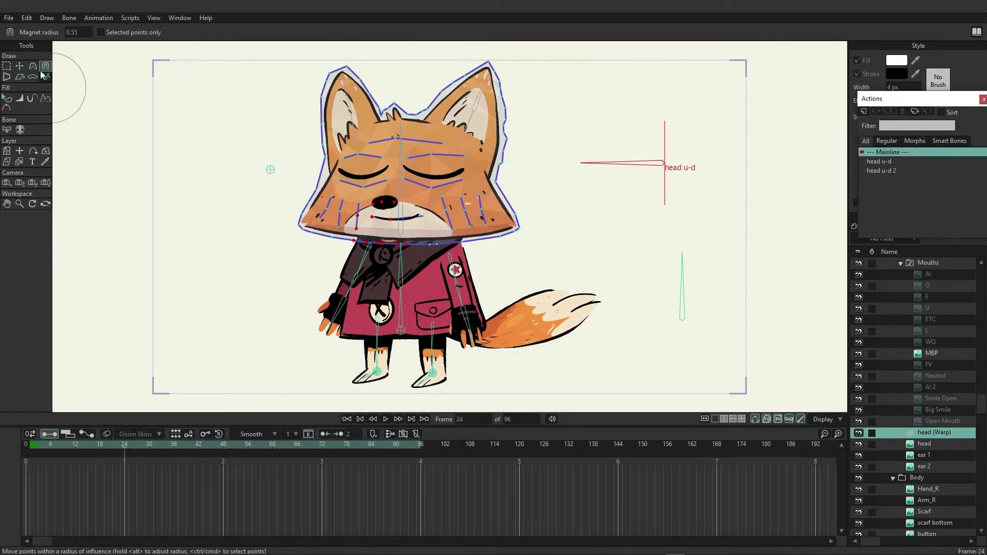
scroll(933, 274, up, 4)
click(921, 262)
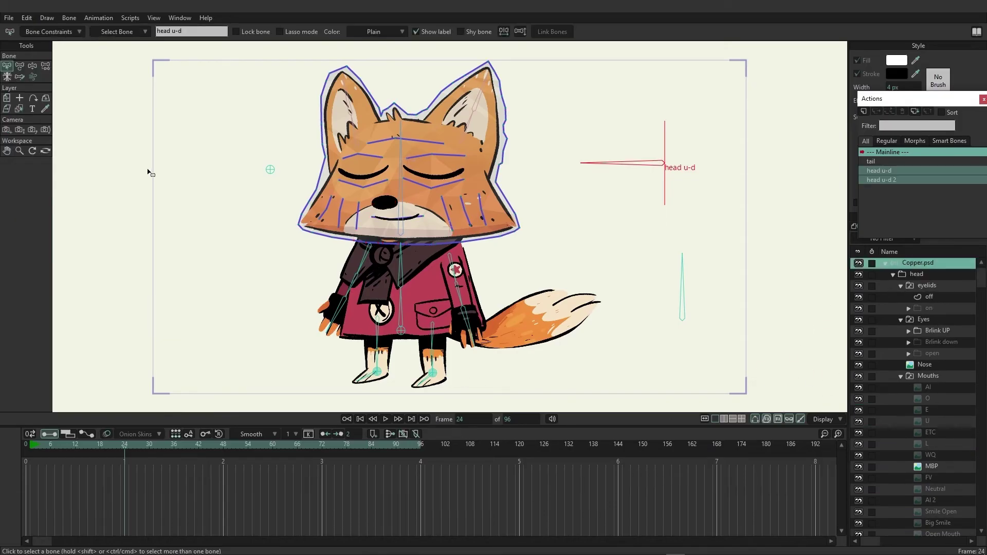
click(30, 69)
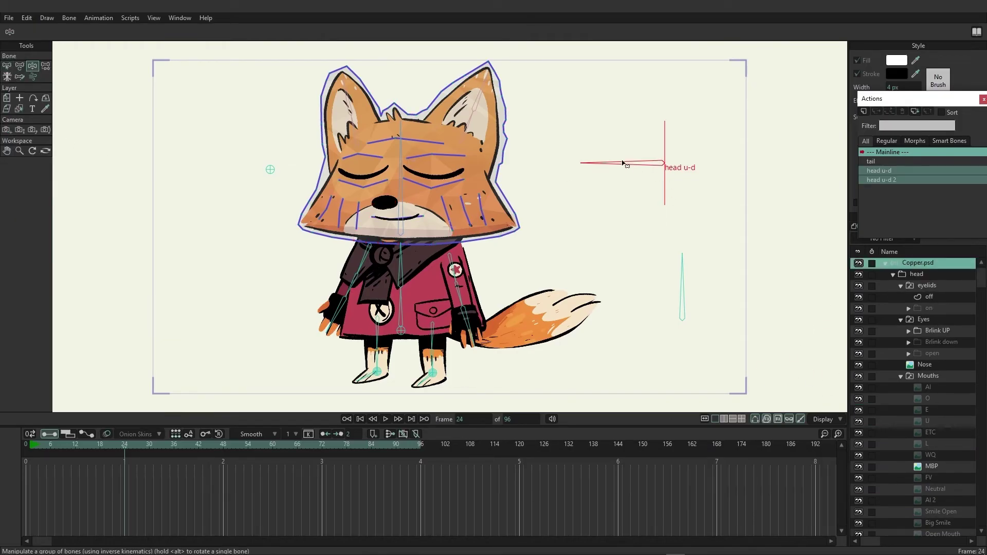
drag(623, 164, 634, 138)
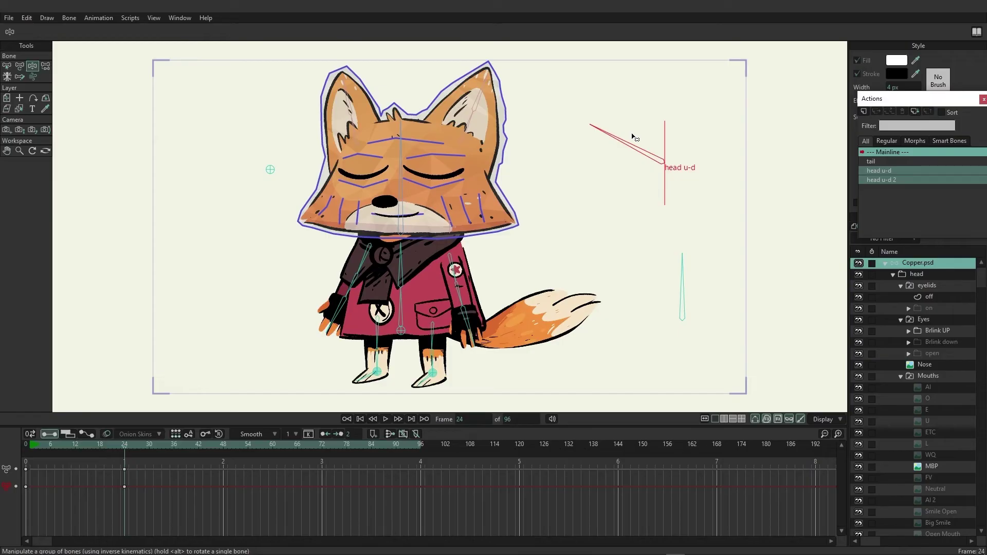
drag(626, 140, 624, 163)
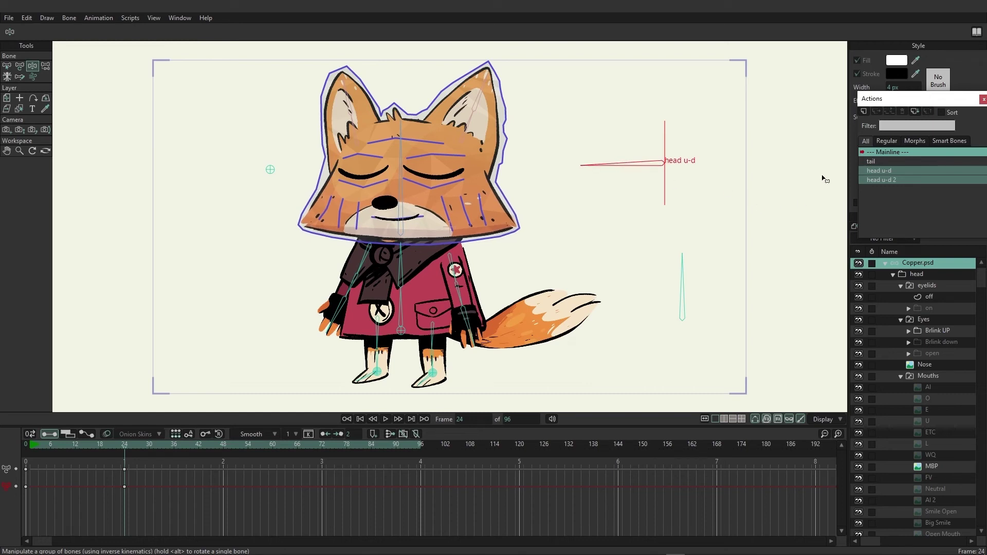
Scrub through the head u-d action to review the bone's downward rotation and the head deformation
double_click(883, 172)
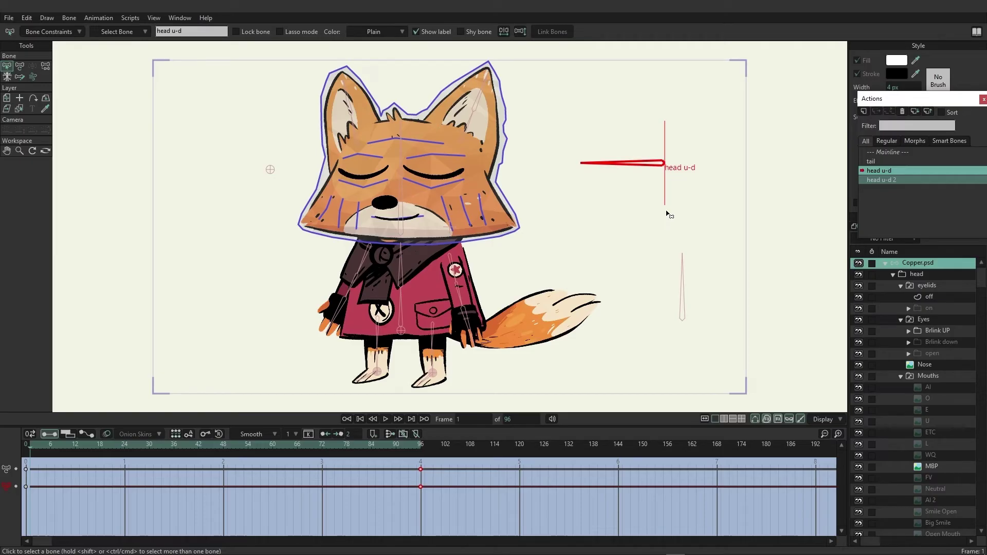
click(260, 448)
drag(275, 452, 268, 460)
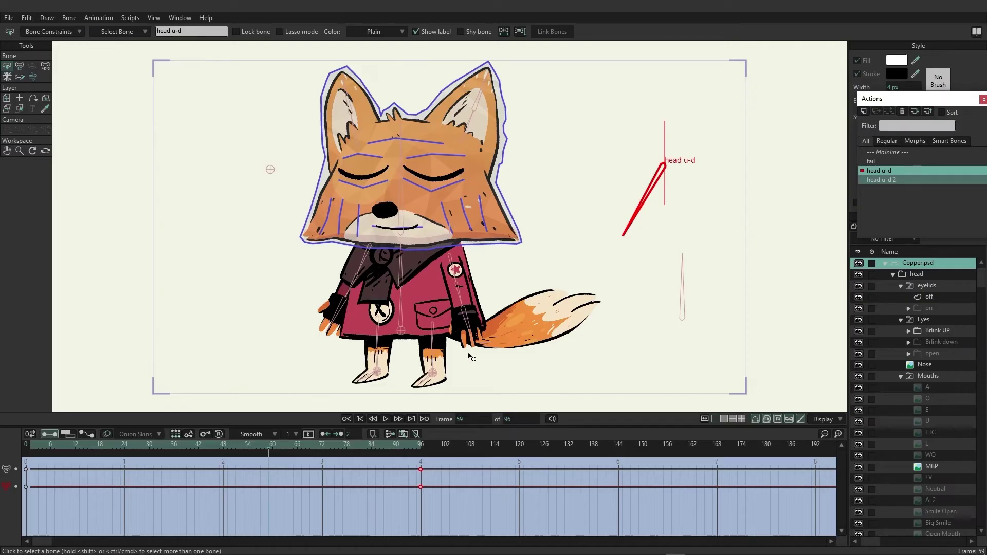
At frame 0 of the mainline, add a short vertical bone above the head u-d bone, with the head bone as its parent
double_click(895, 150)
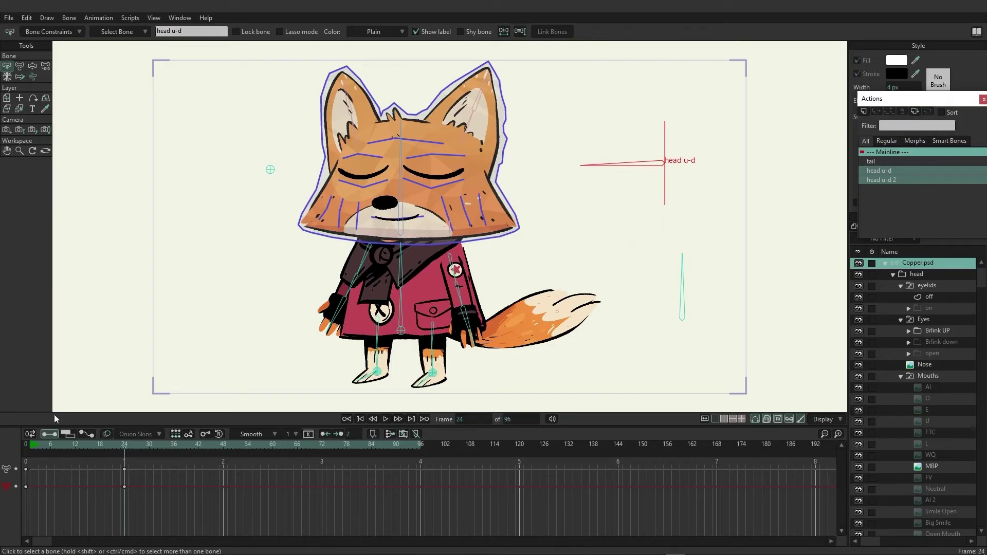
click(26, 446)
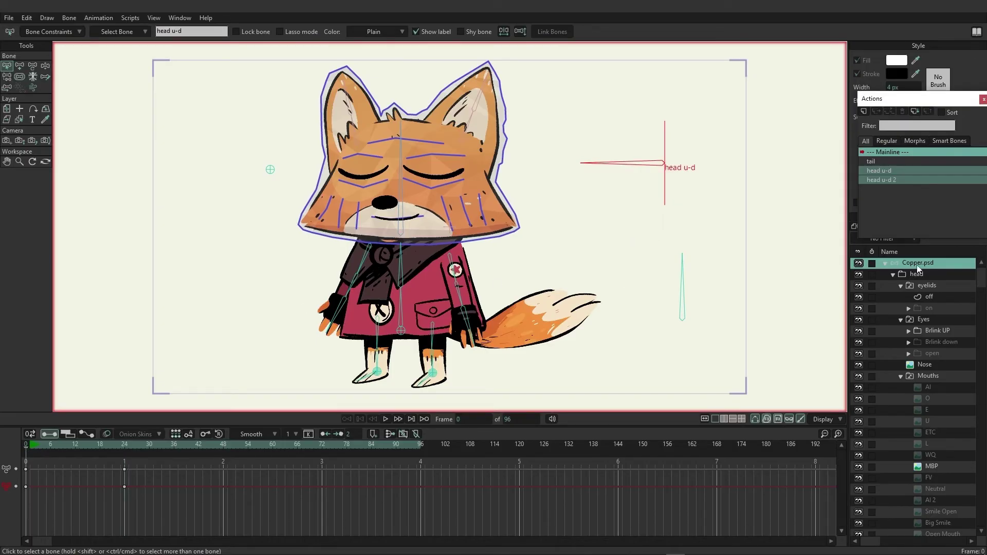
click(143, 136)
click(403, 153)
click(19, 66)
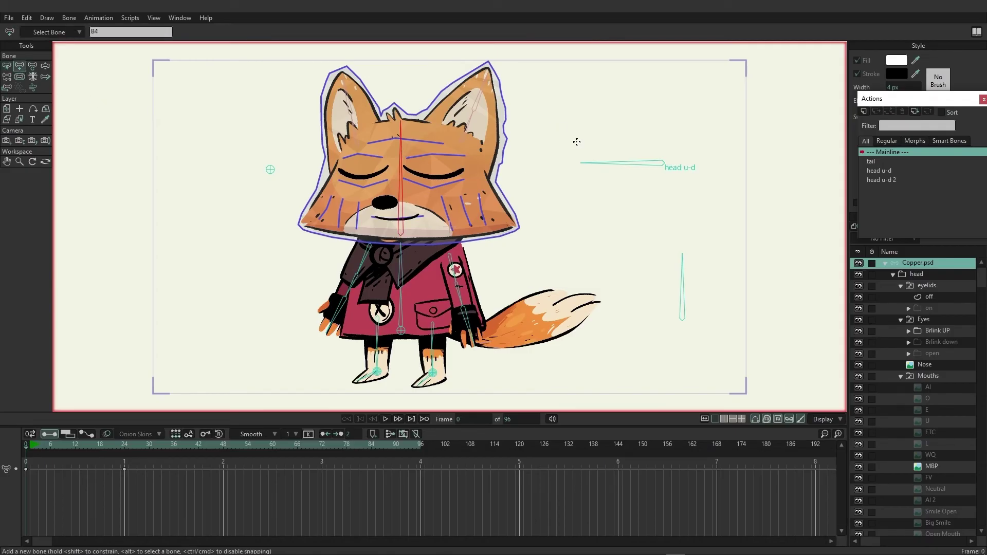
drag(577, 141, 576, 80)
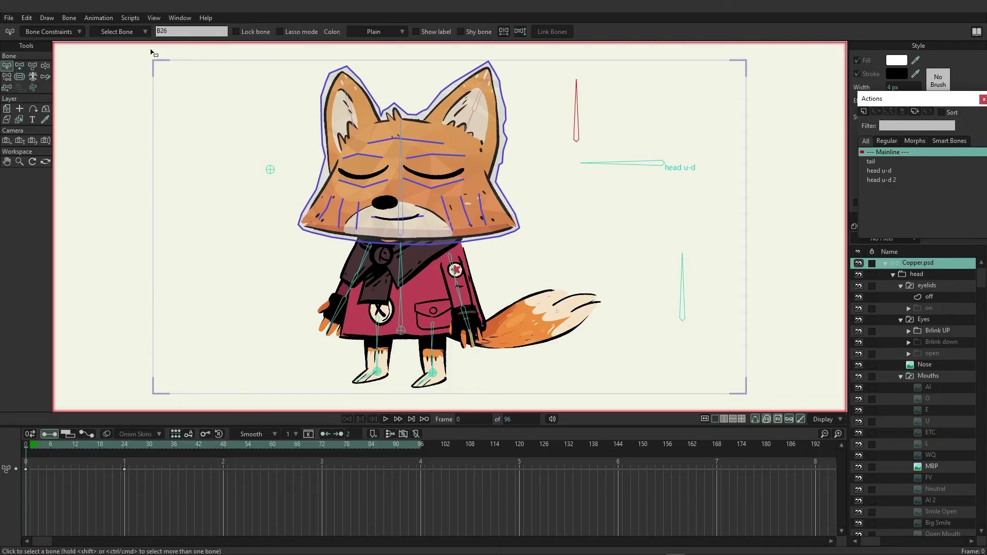
Name the new bone blink and show its label
click(173, 31)
text(blink)
key(Return)
click(434, 32)
Enable angle constraints on the blink bone and limit its rotation to -30° and 30°
click(66, 32)
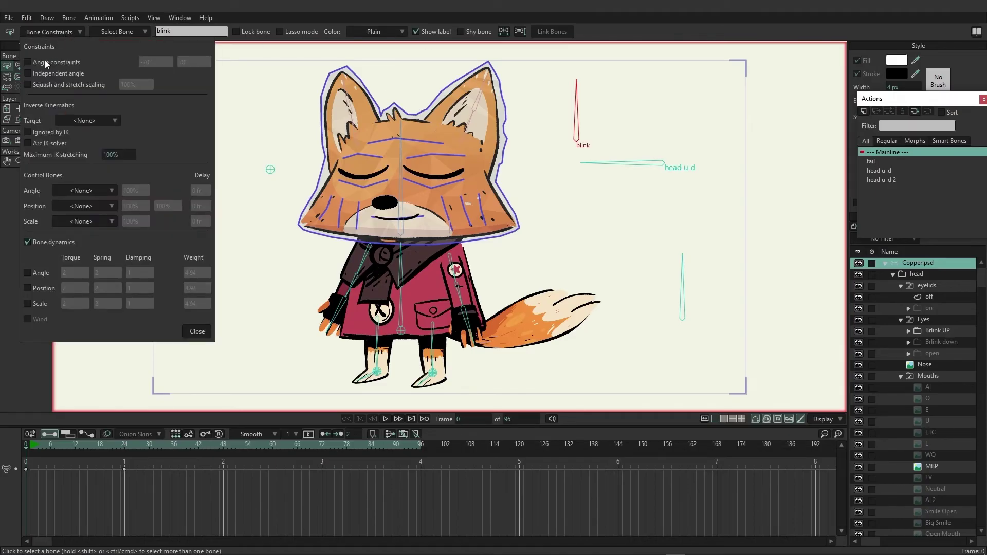
click(45, 60)
mouse_move(157, 63)
mouse_down()
mouse_move(136, 66)
mouse_move(192, 62)
mouse_move(163, 69)
mouse_up()
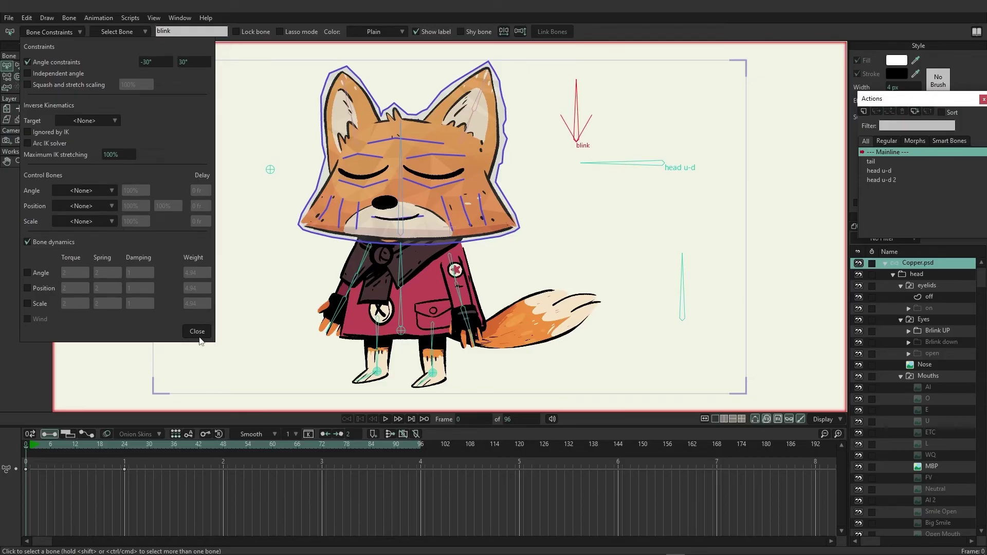
click(197, 332)
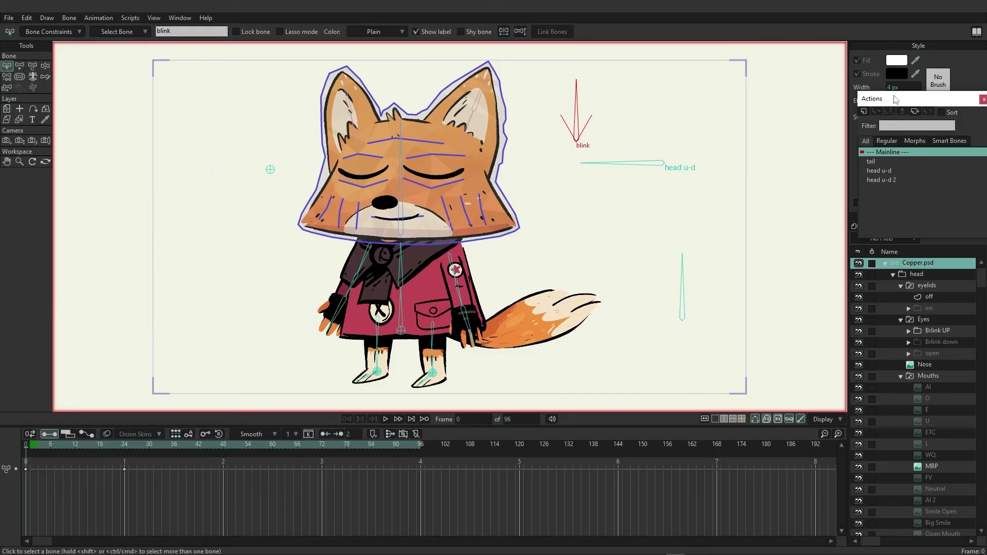
Move the Actions window clear of the layer list and create a smart bone action named blink
drag(896, 99, 745, 55)
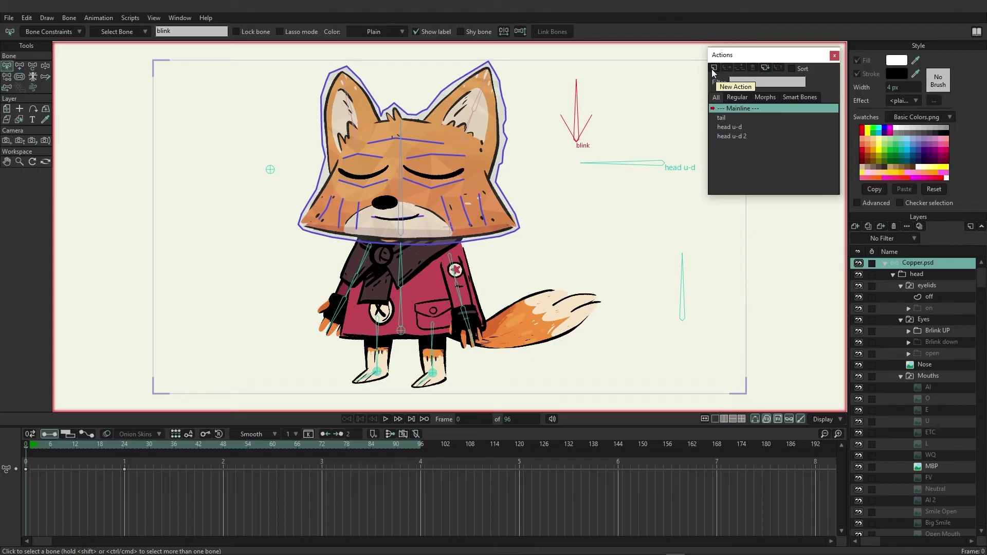
click(711, 69)
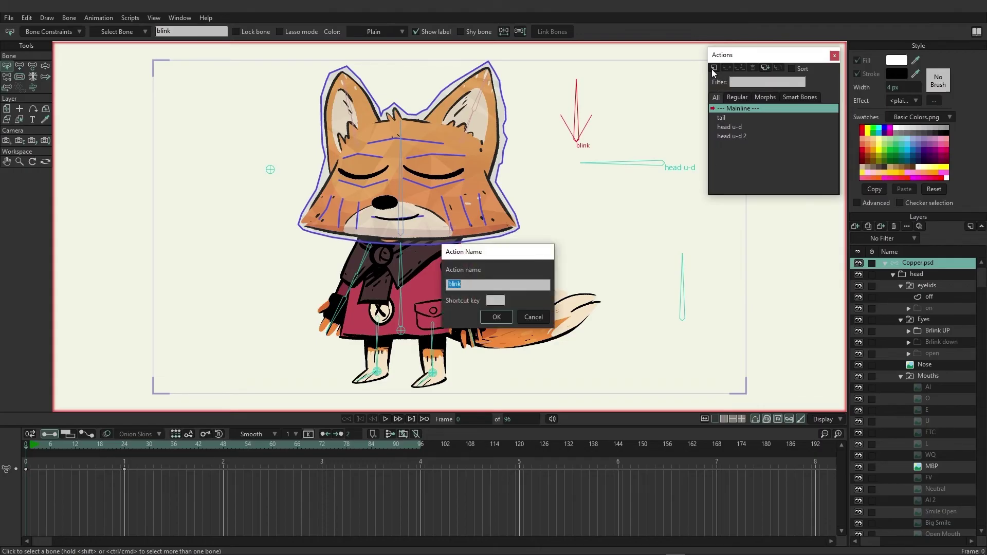
click(497, 316)
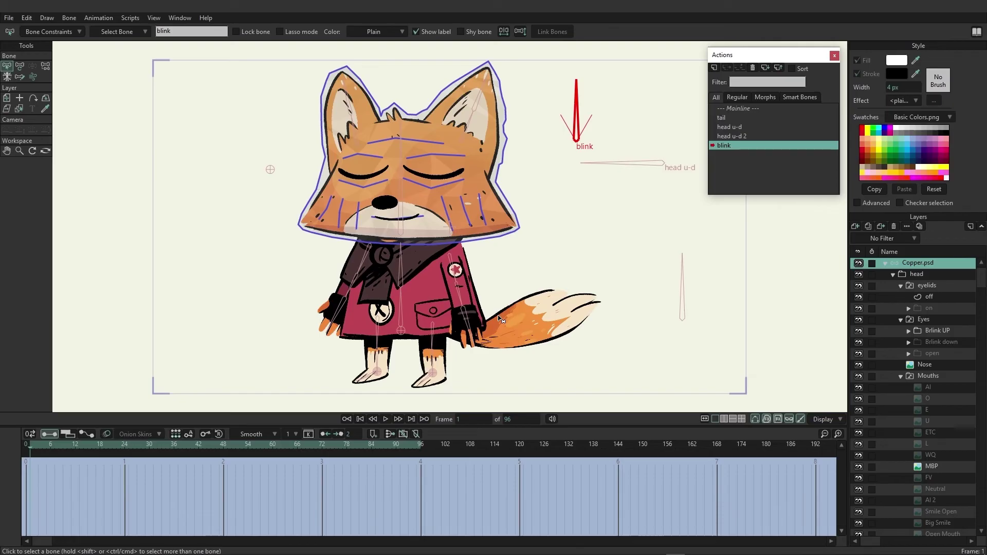
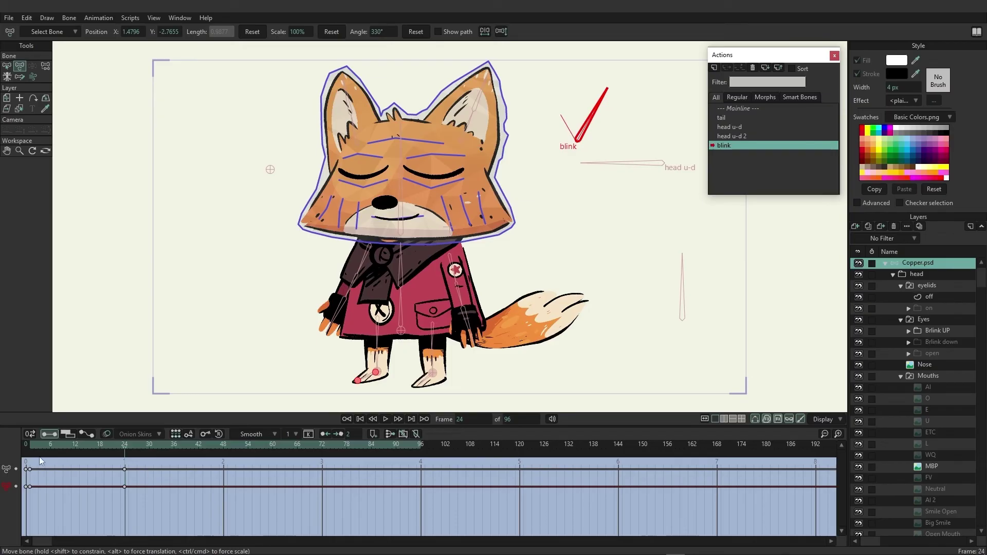
At frame 1 of the blink action, switch the Eyes layer to open
click(30, 447)
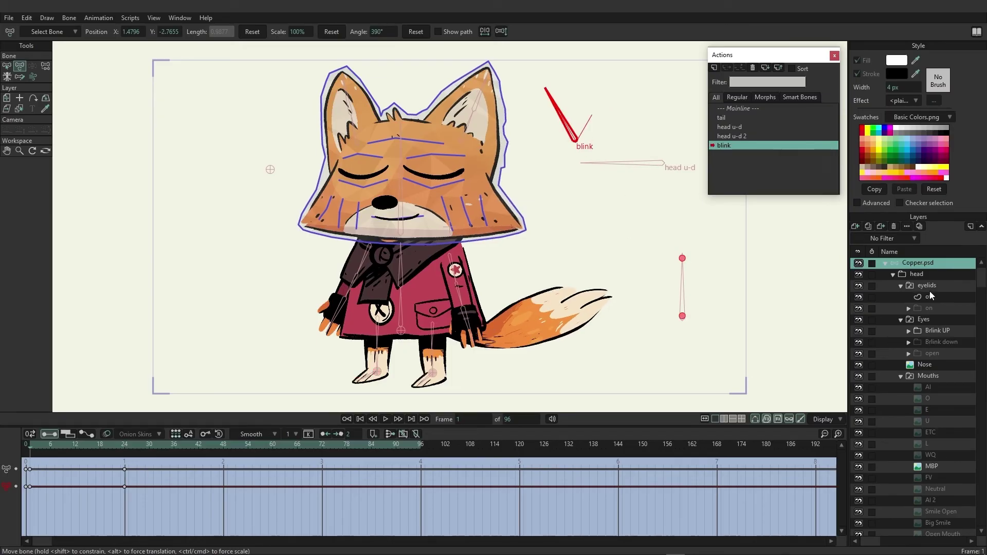
right_click(921, 319)
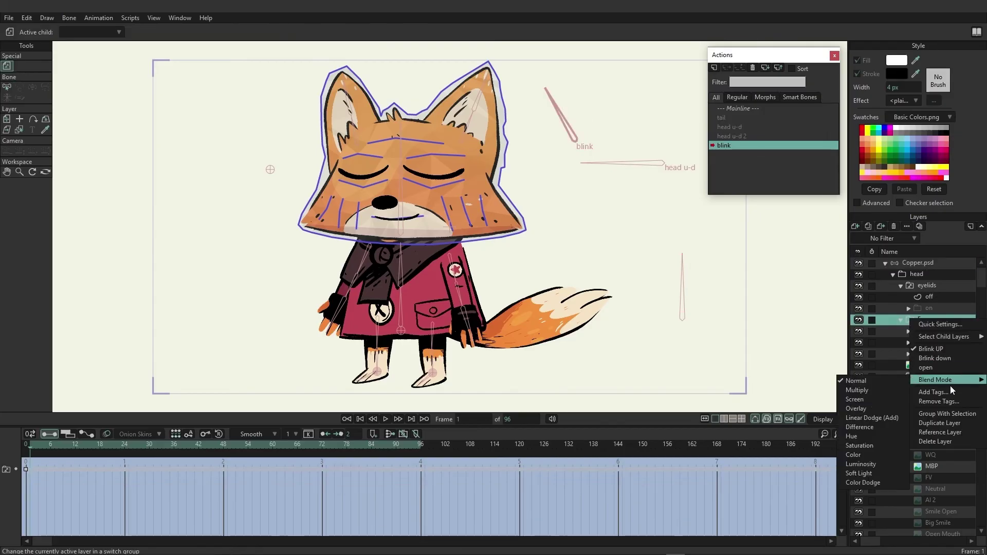
click(939, 367)
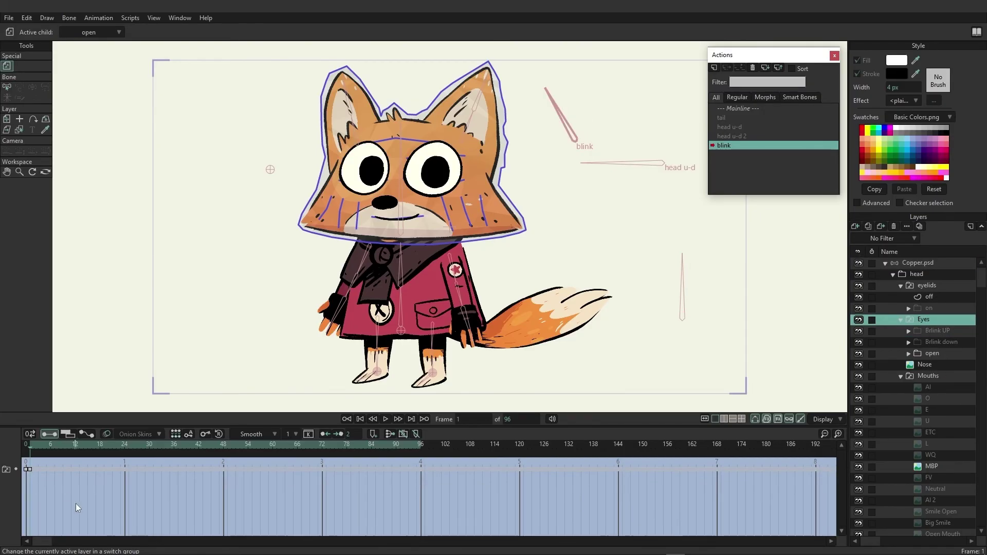
At frame 11 of the blink action, switch the Eyes layer to Brlink down, and advance to frame 24
drag(42, 445, 71, 445)
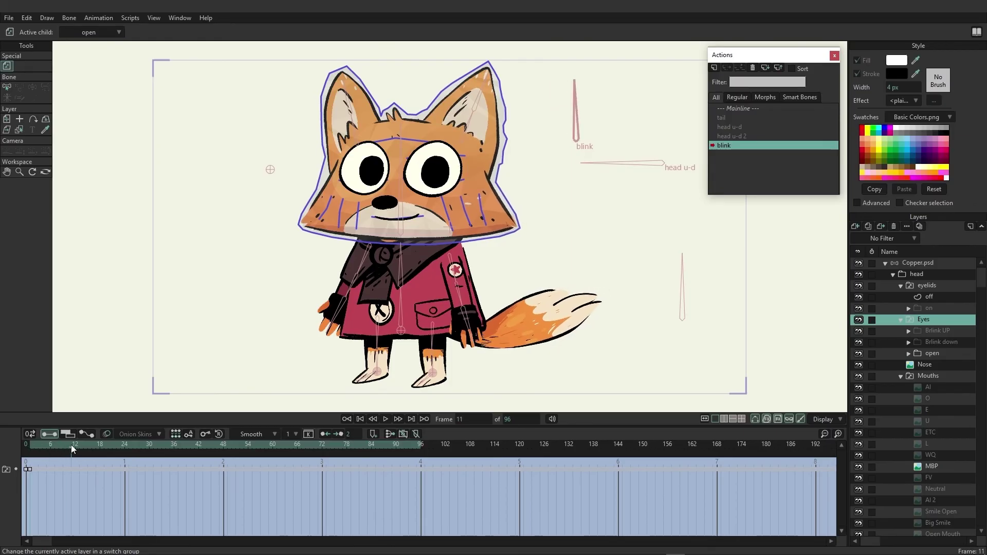
right_click(924, 321)
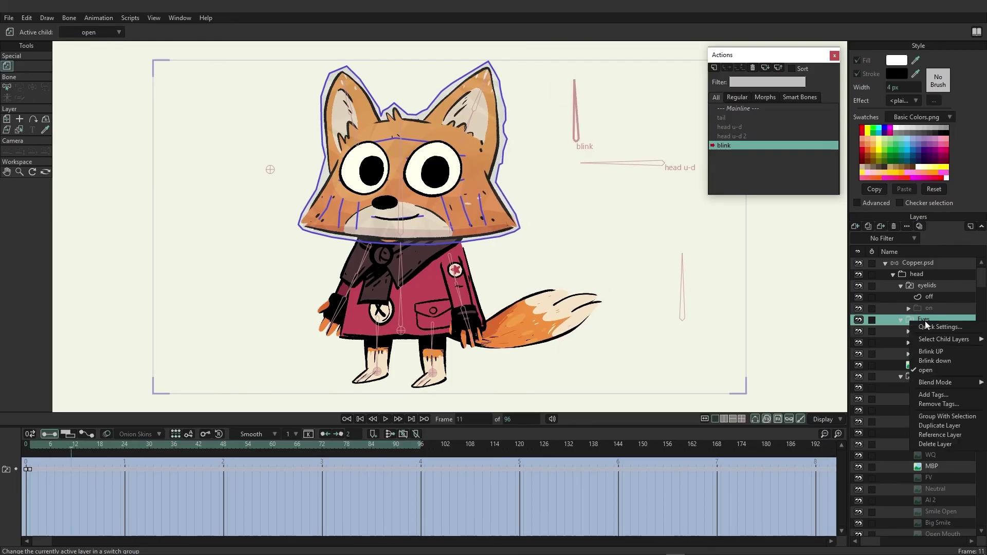
click(939, 361)
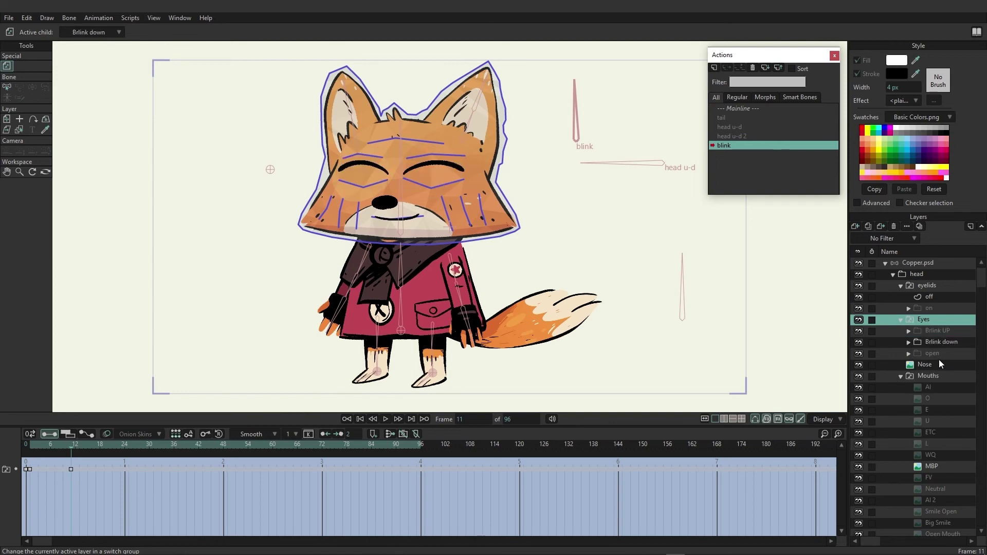
drag(100, 445, 126, 446)
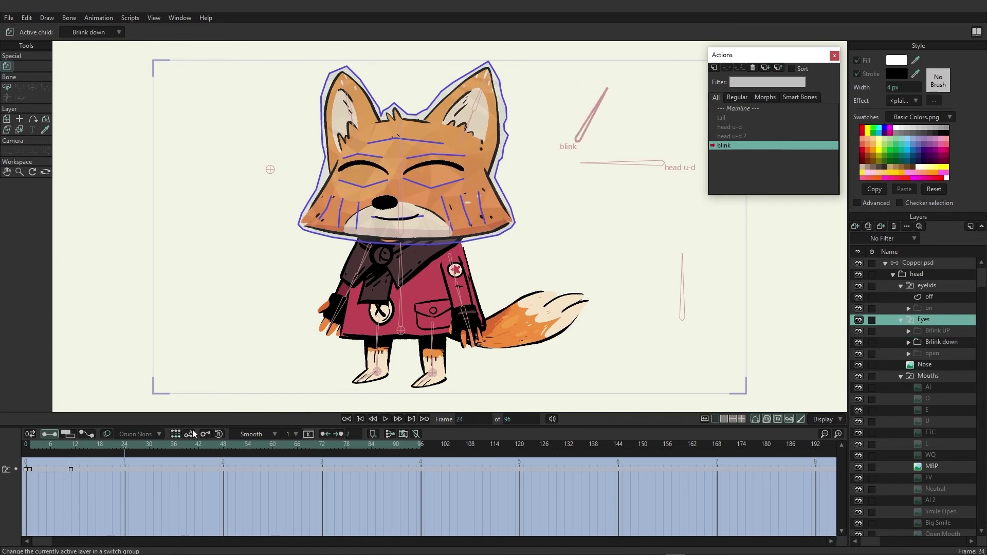
At frame 24 of the blink action, switch the Eyes layer to Brlink UP, and return to the Mainline
right_click(925, 322)
click(951, 351)
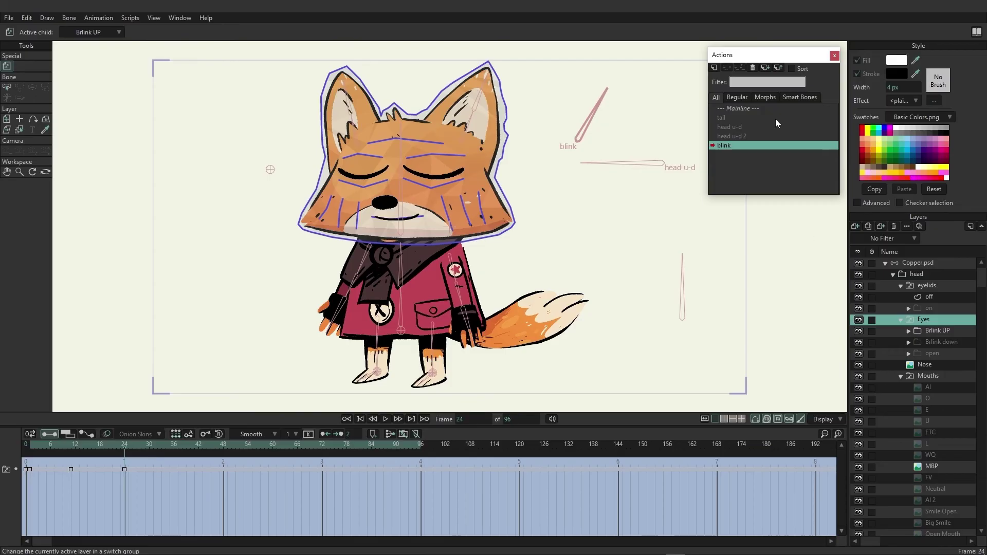
double_click(741, 109)
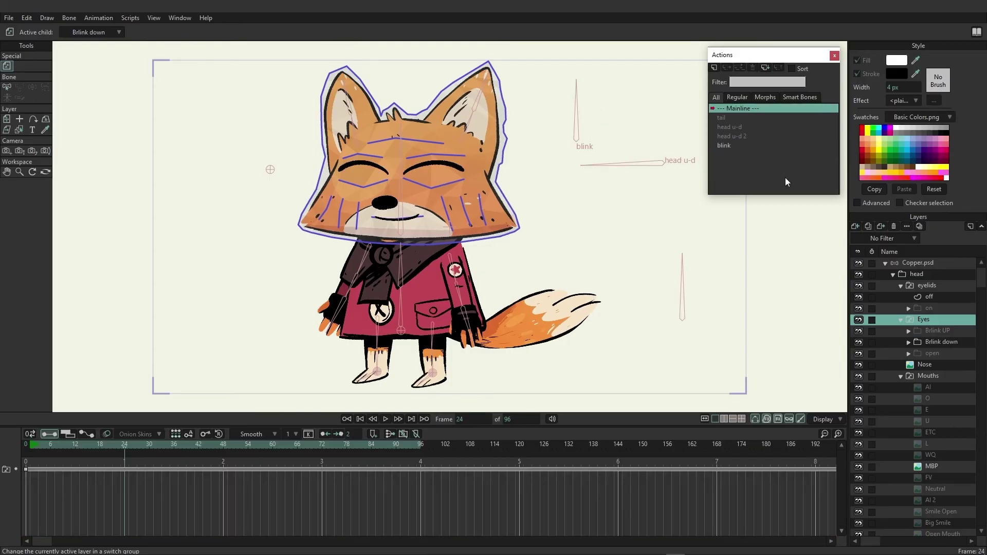
On the Copper.psd bone layer, go to frame 40 and rotate the blink bone slightly to test the eye switching
click(925, 264)
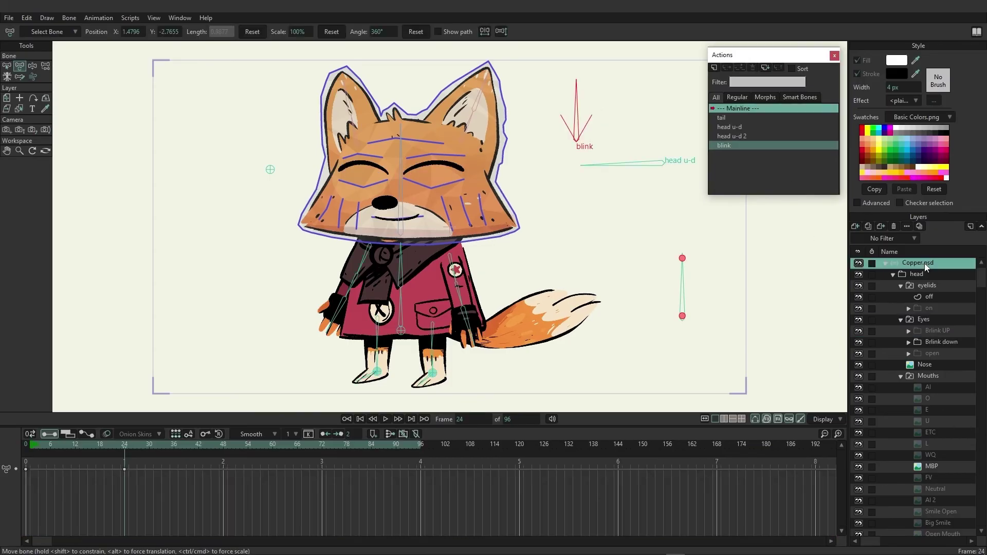
click(192, 447)
click(32, 65)
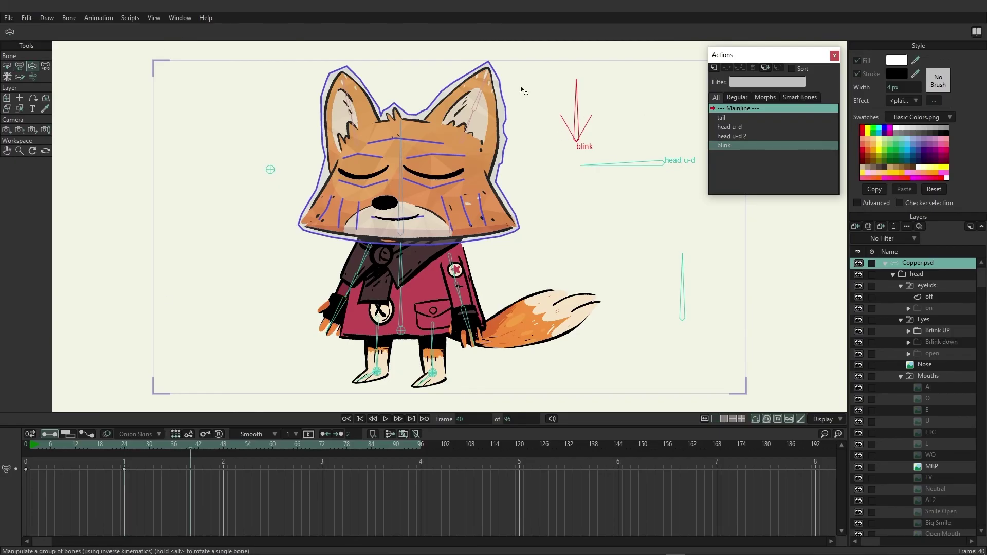
mouse_move(581, 115)
mouse_down()
mouse_move(601, 116)
mouse_move(587, 112)
mouse_move(599, 128)
mouse_move(580, 108)
mouse_up()
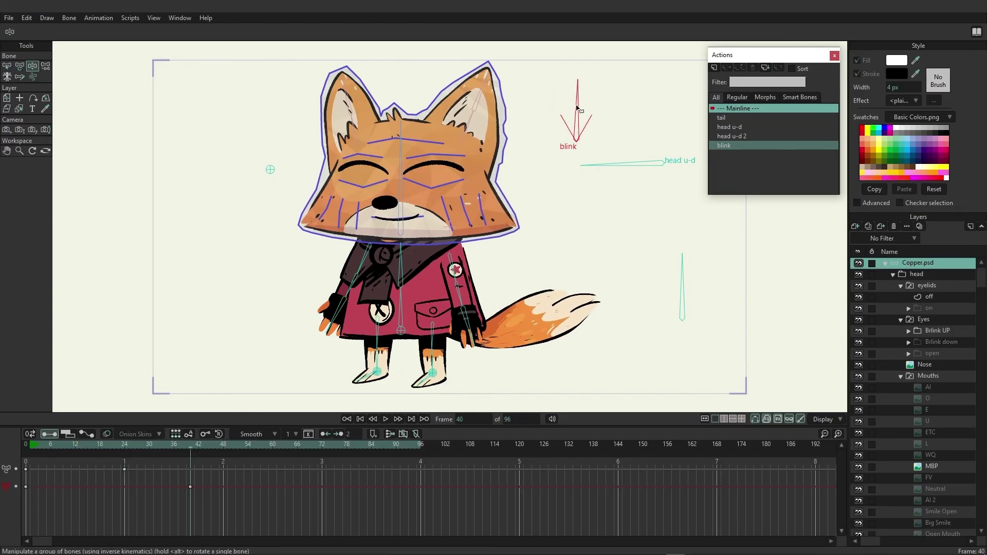
Return to frame 0 and check the blink bone's strength
click(8, 68)
click(26, 445)
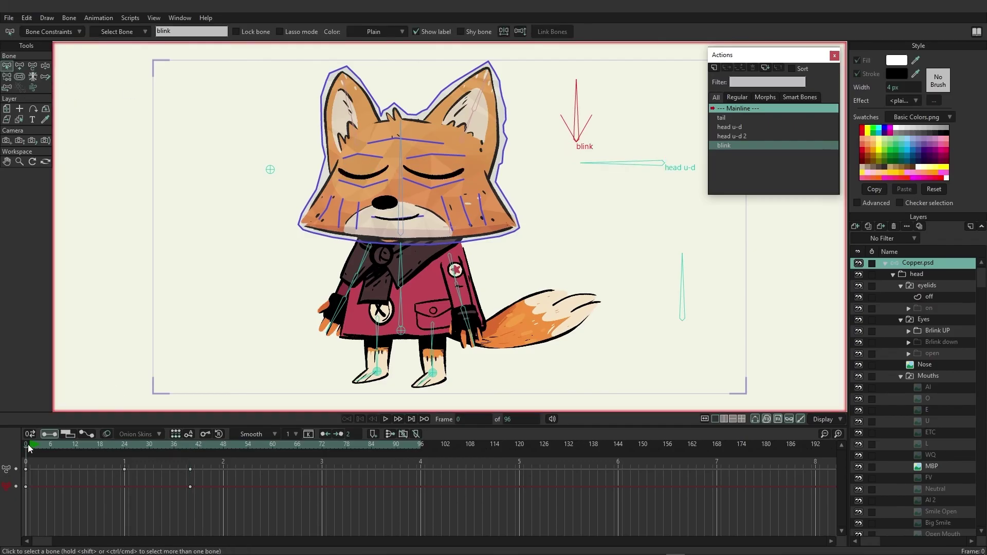
click(19, 67)
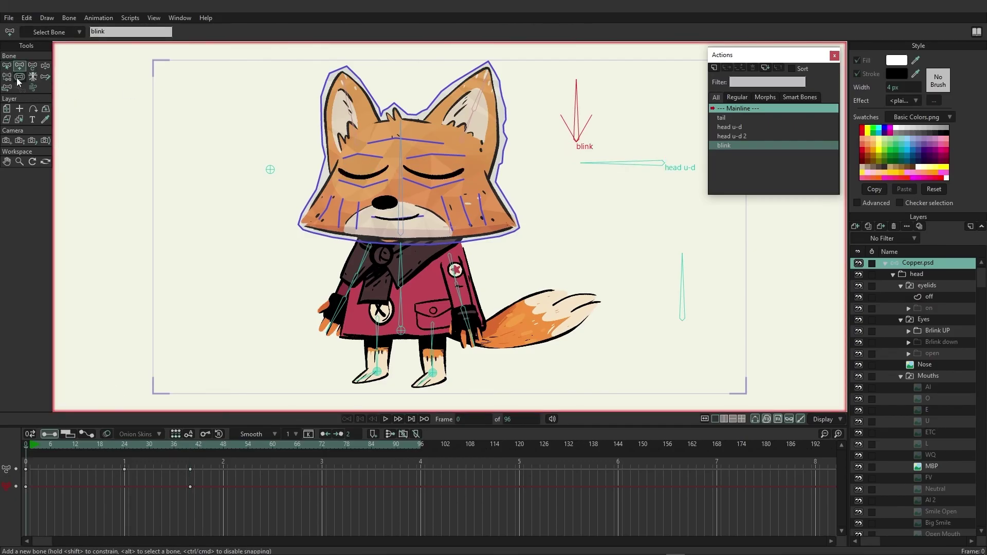
click(19, 78)
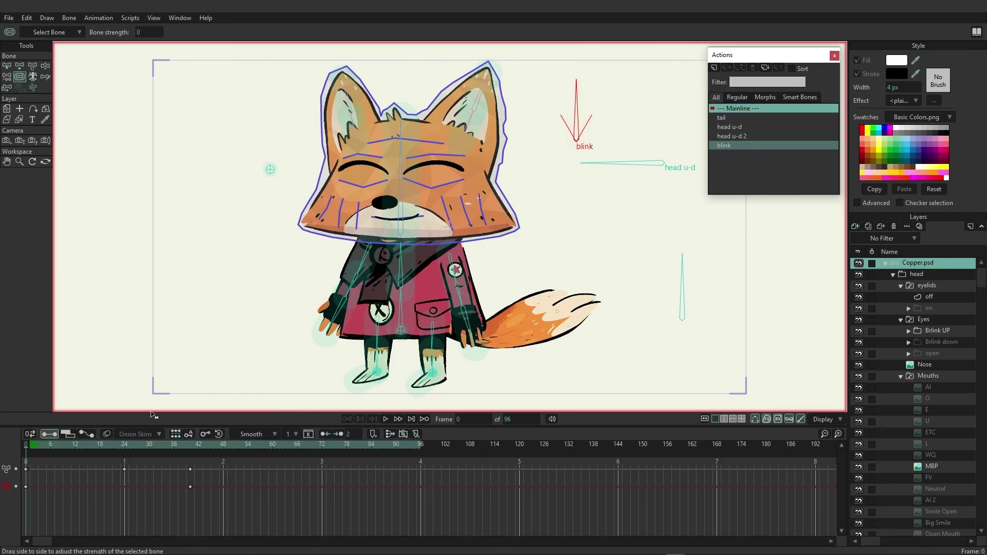
At frame 47, rotate the blink bone until the eyes open, and swing the head u-d bone both ways to test the head tilt
click(220, 446)
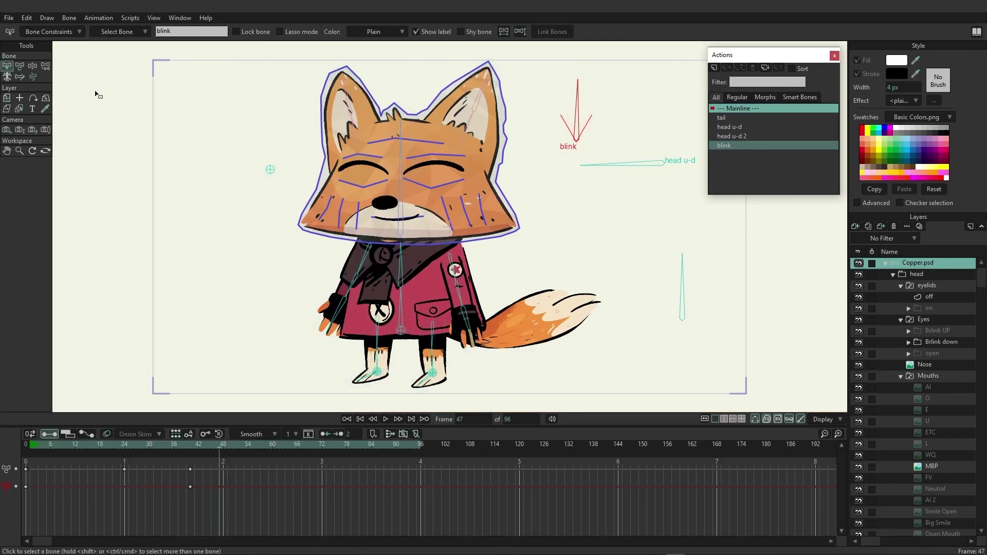
click(33, 76)
drag(580, 110, 565, 84)
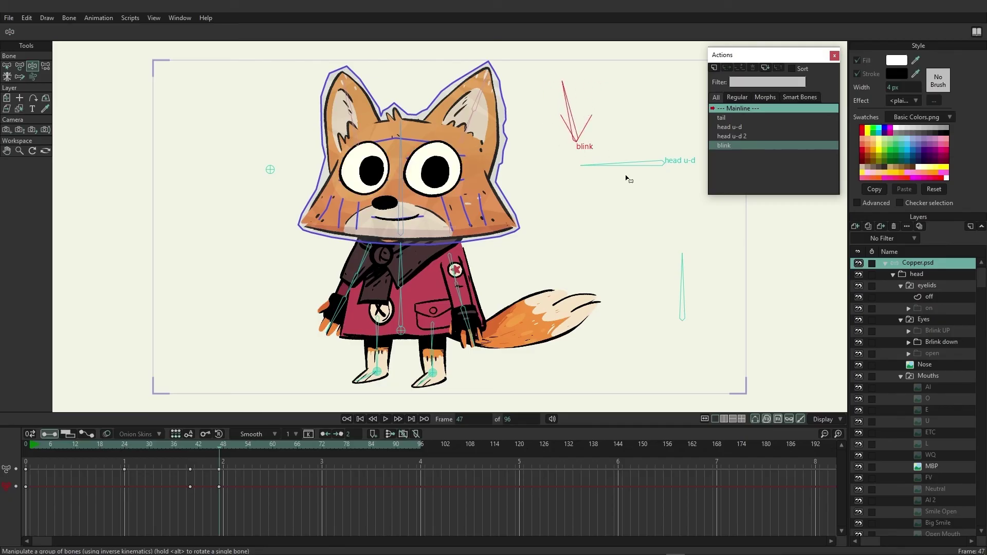
drag(630, 163, 649, 181)
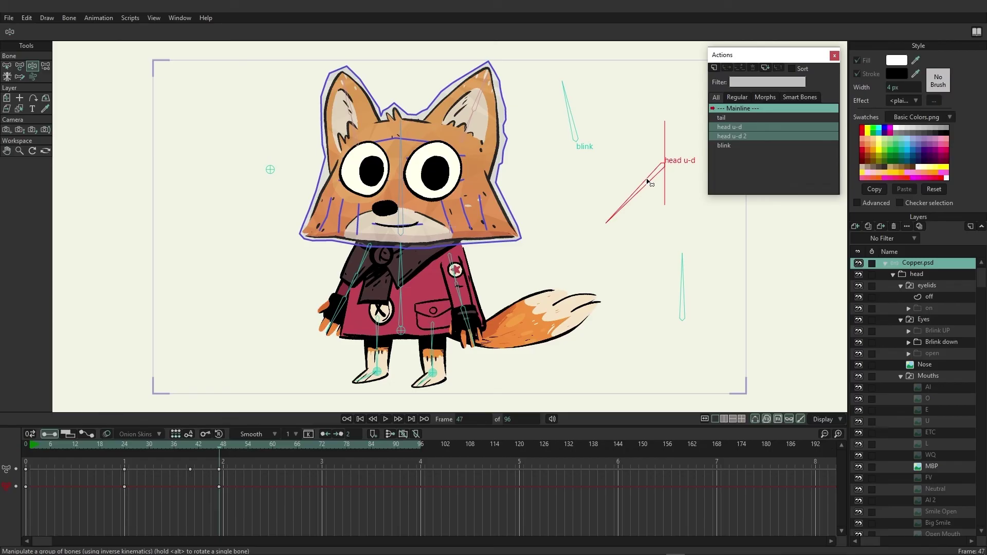
drag(649, 183, 665, 156)
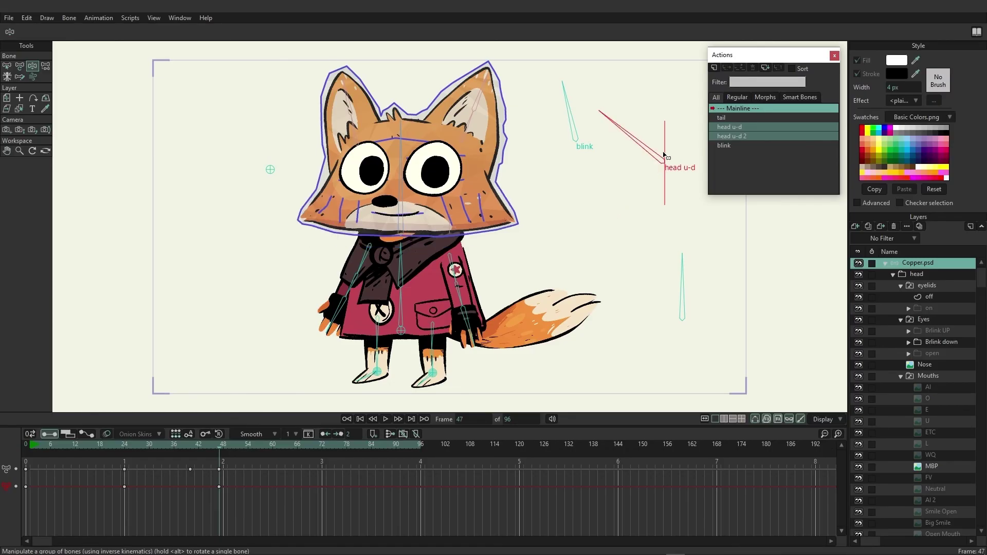